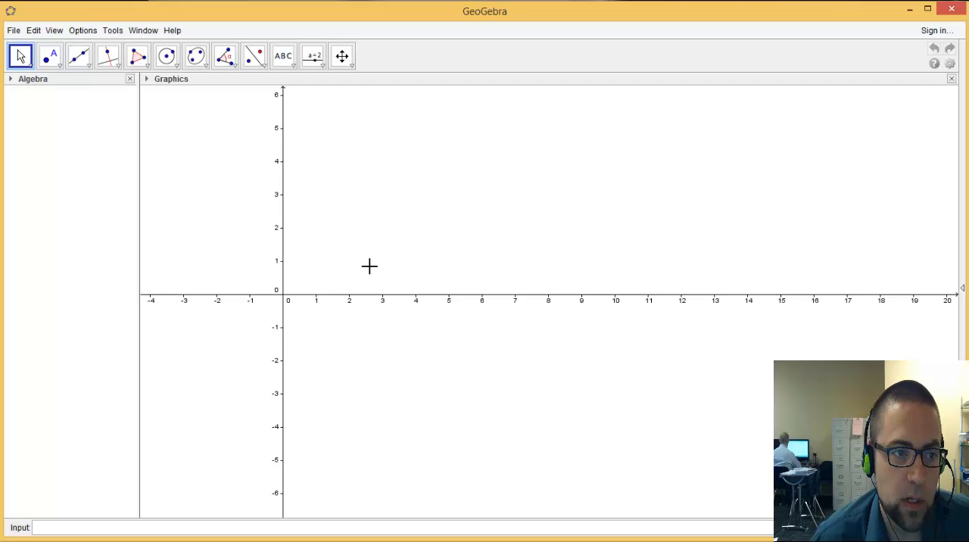
# Show the Spreadsheet view beside the Graphics view and widen it to show columns A through H
pyautogui.click(54, 31)
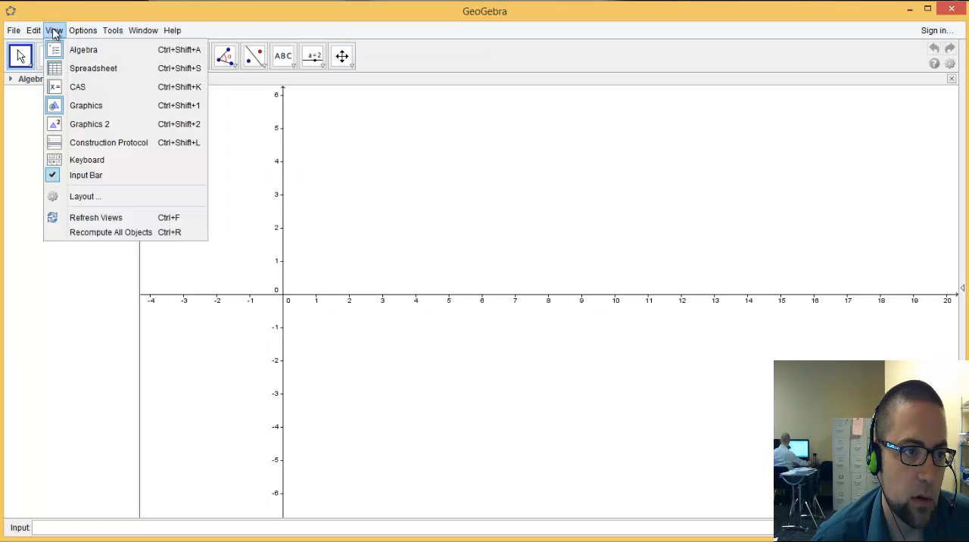
pyautogui.click(104, 72)
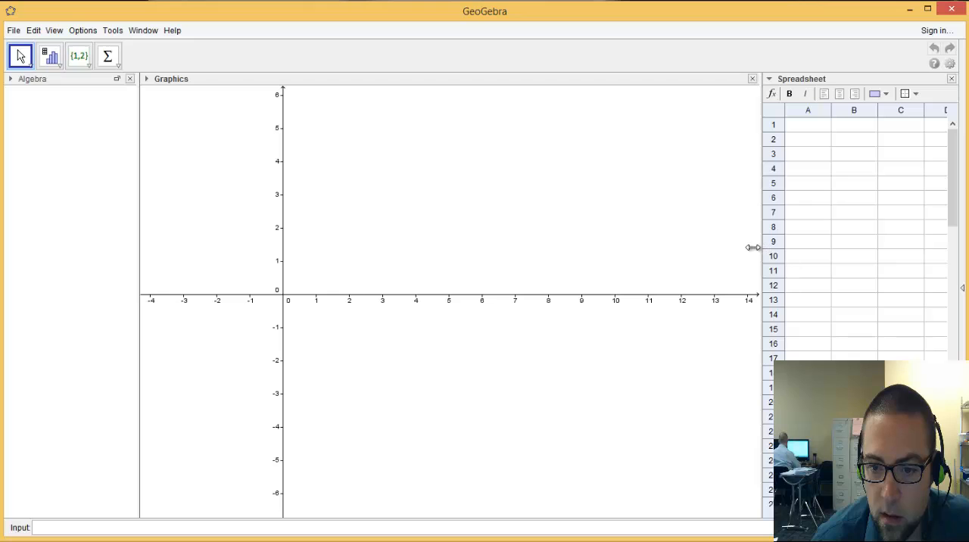
pyautogui.moveTo(753, 247); pyautogui.dragTo(547, 236)
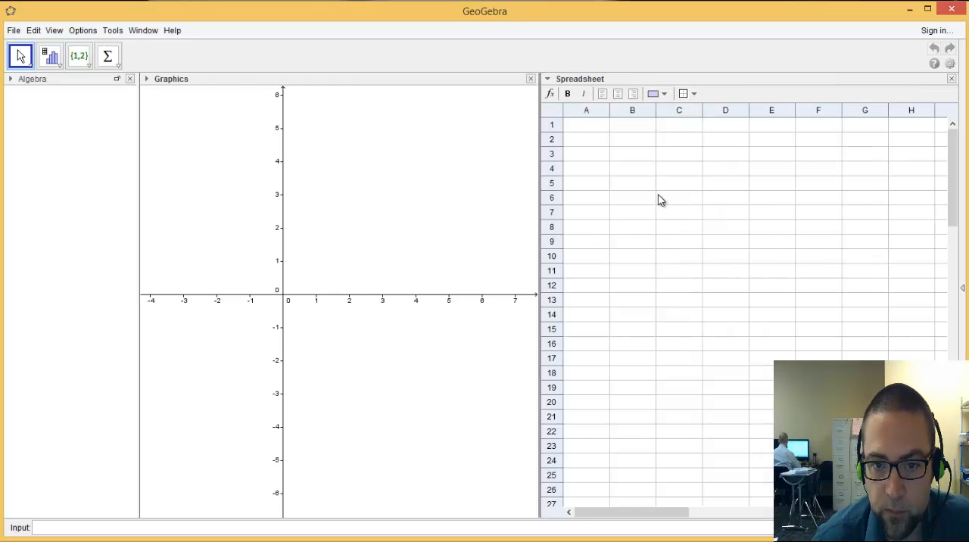
# Enter the column heading "Country" in cell A1 of the spreadsheet
pyautogui.click(590, 126)
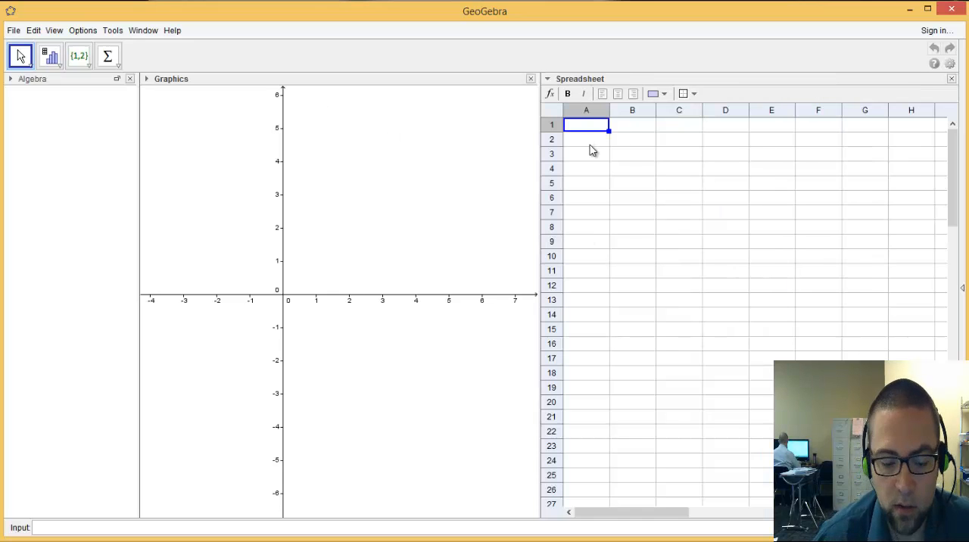
pyautogui.write('C')
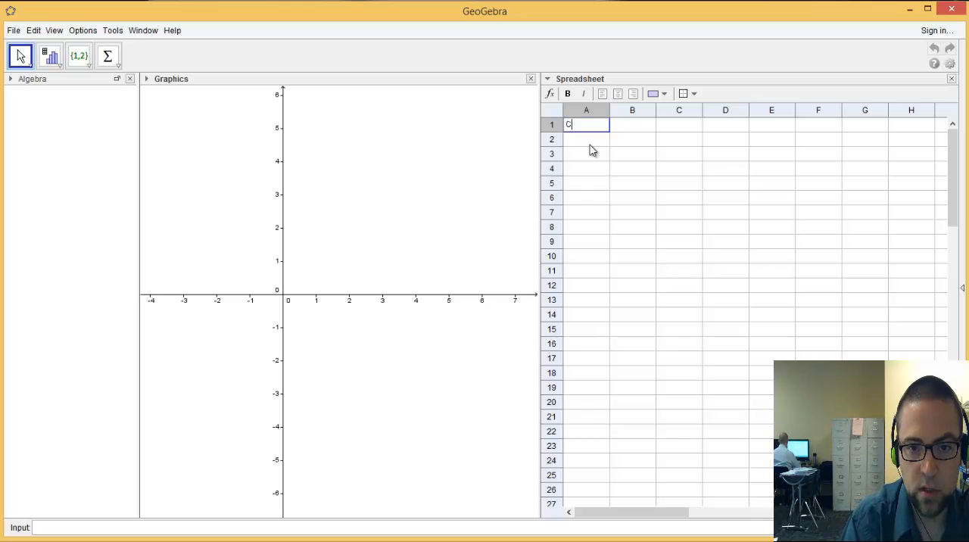
pyautogui.write('outr')
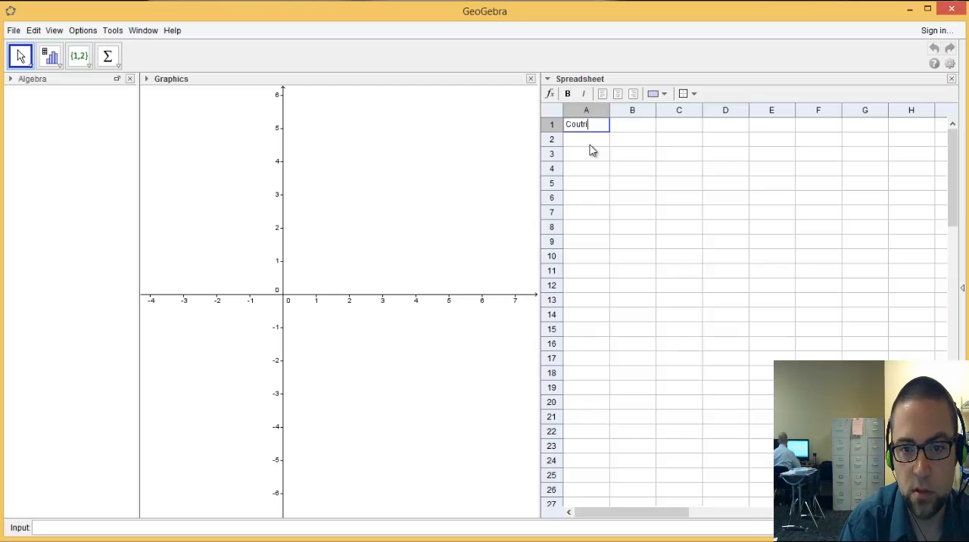
pyautogui.write('ies')
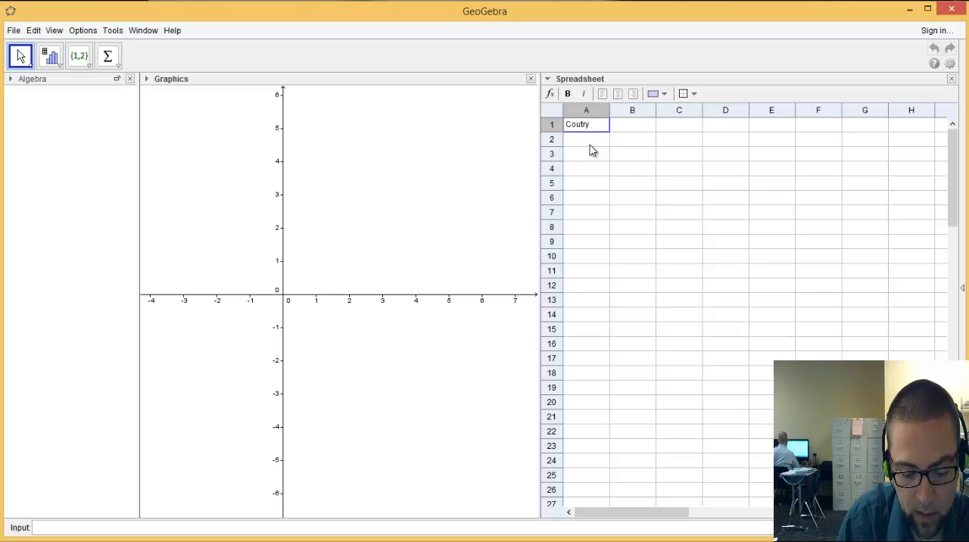
pyautogui.press('Return')
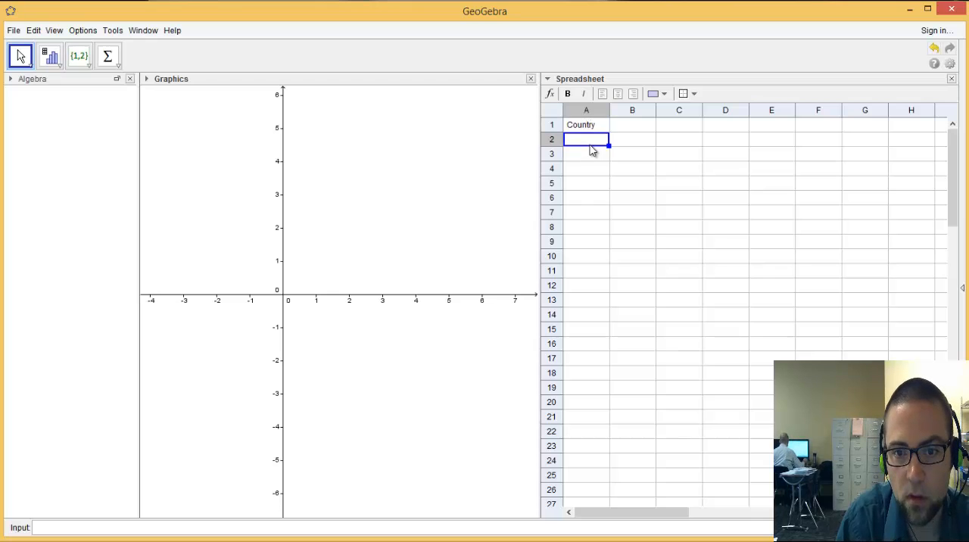
# Enter the column headings "Pop", "Export" and "GDP" in cells B1, C1 and D1
pyautogui.press('Up')
pyautogui.press('Right')
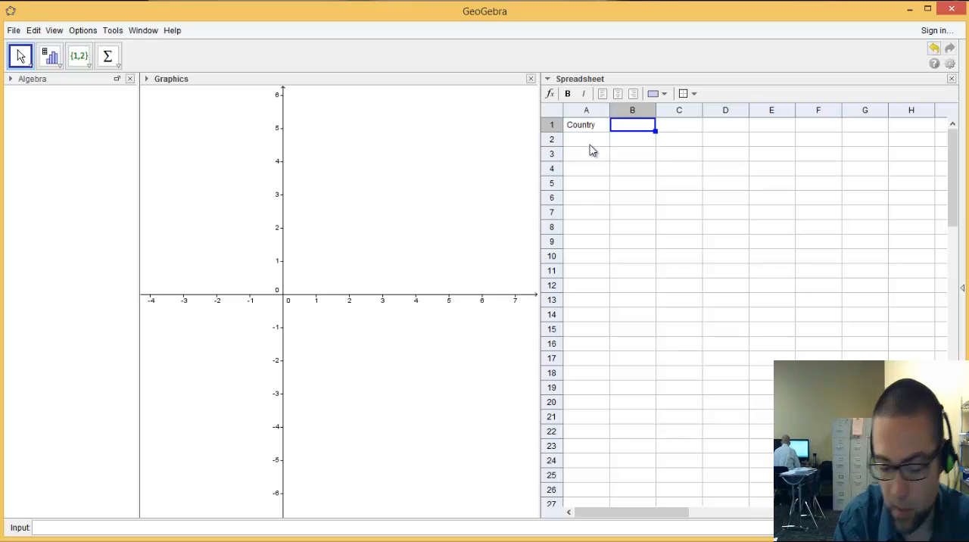
pyautogui.write('Pop')
pyautogui.press('Tab')
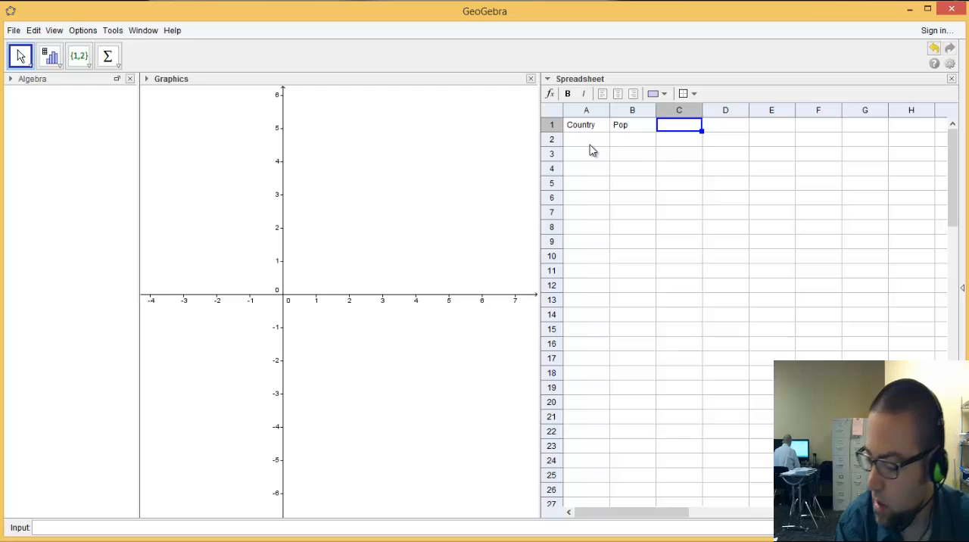
pyautogui.write('Expo')
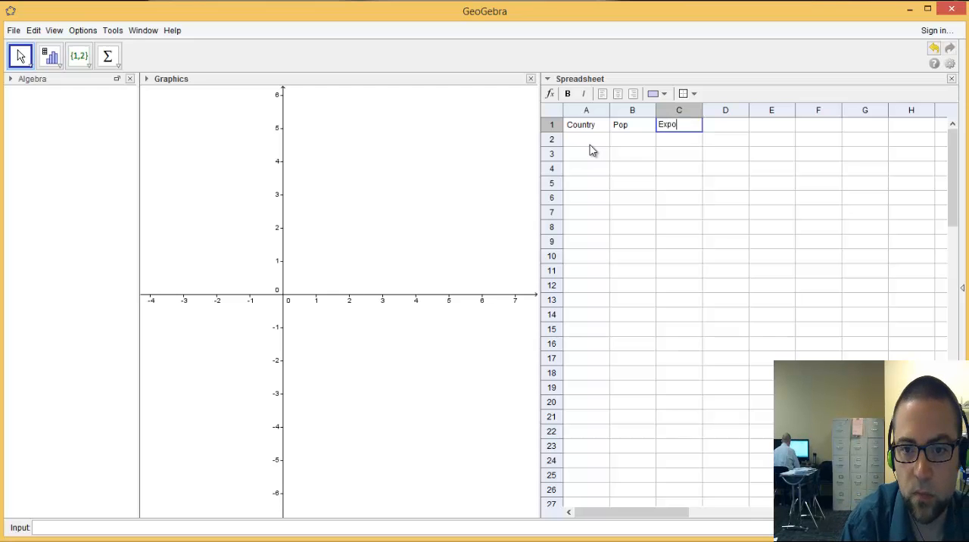
pyautogui.write('rt')
pyautogui.press('Tab')
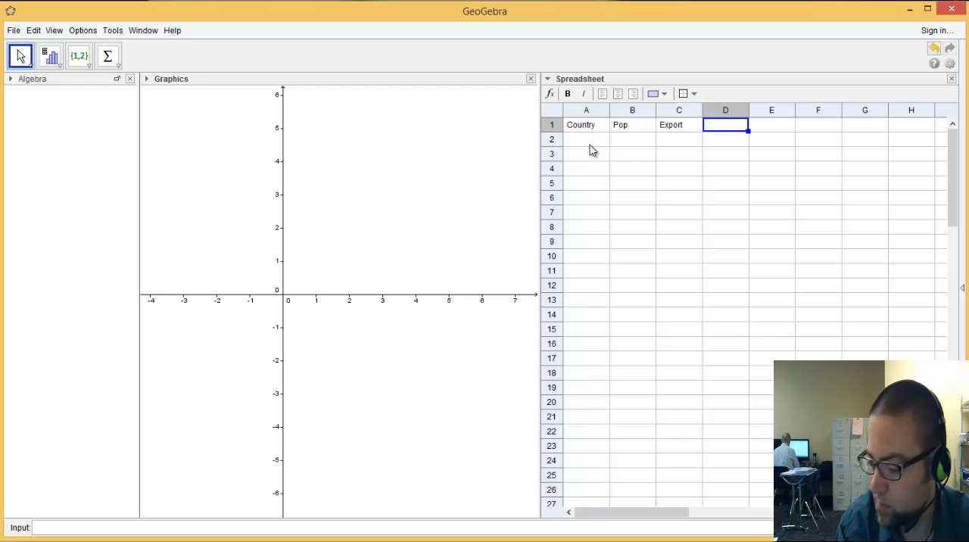
pyautogui.write('Gd')
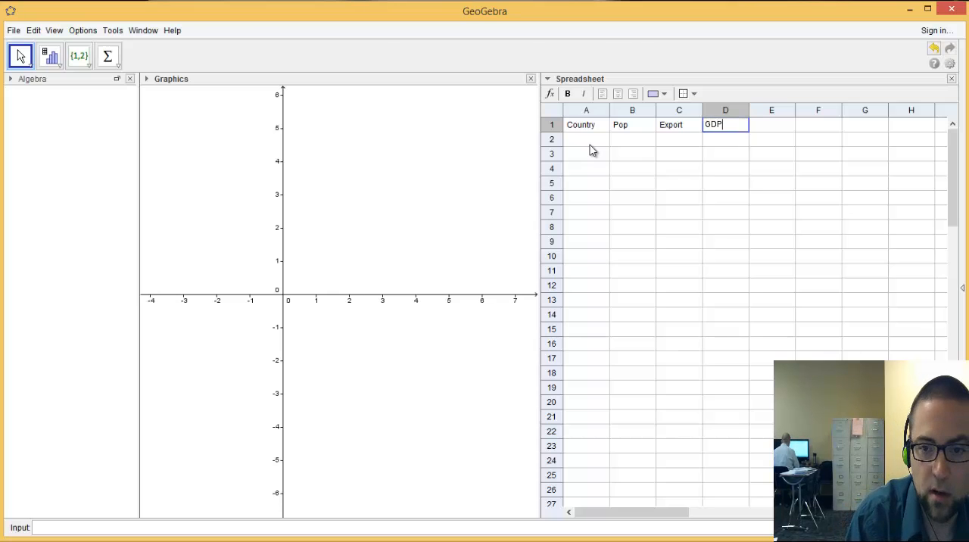
pyautogui.press('Return')
pyautogui.press('Up')
pyautogui.press('Left')
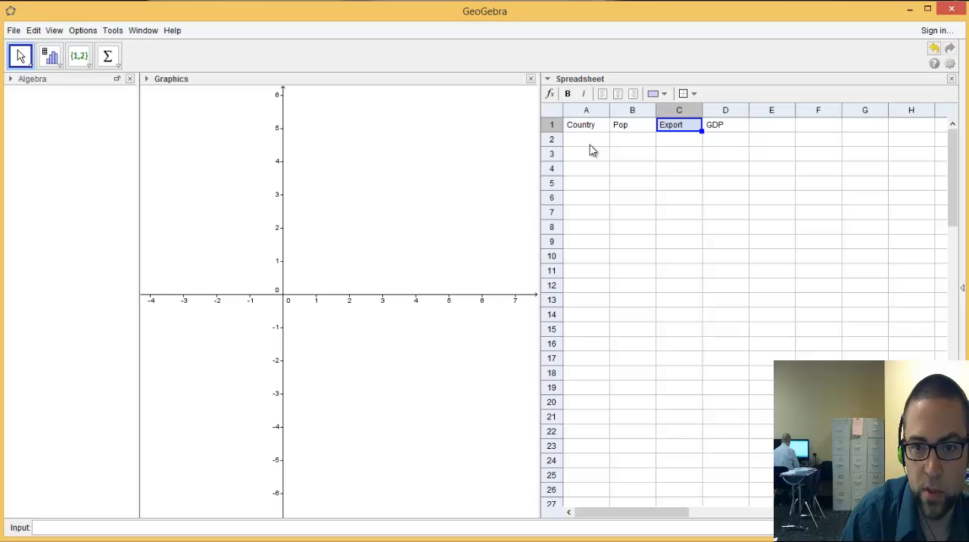
pyautogui.press('Right')
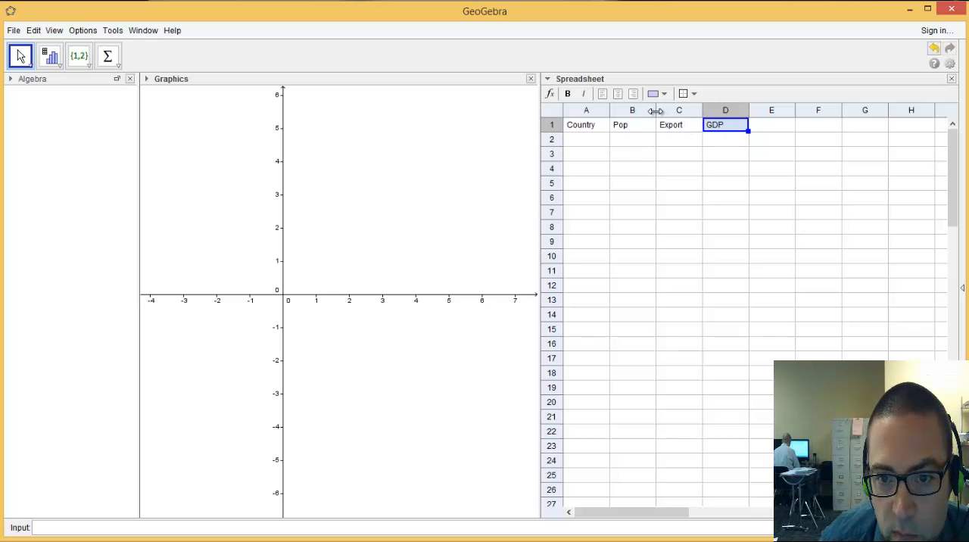
# Widen the Country, Pop, Export and GDP columns, making the Country column the widest
pyautogui.moveTo(656, 110); pyautogui.dragTo(704, 112)
pyautogui.moveTo(609, 113); pyautogui.dragTo(675, 112)
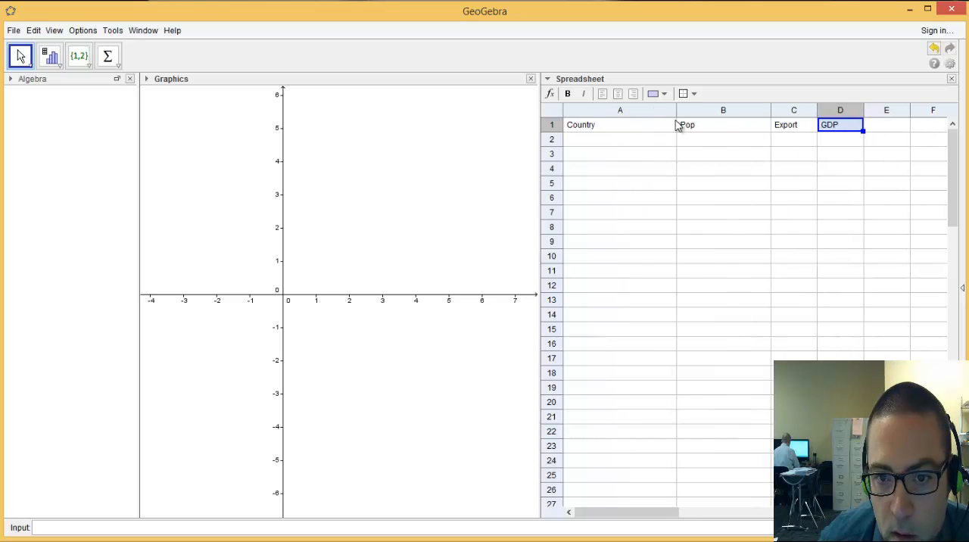
pyautogui.moveTo(816, 111); pyautogui.dragTo(892, 112)
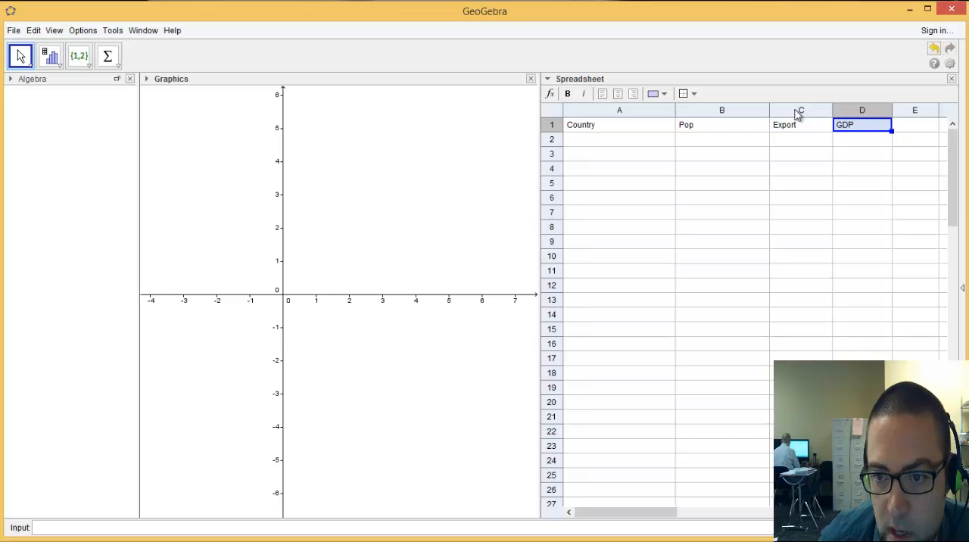
# Enter the countries Australia, Mexico, China and India in cells A2 to A5
pyautogui.click(642, 143)
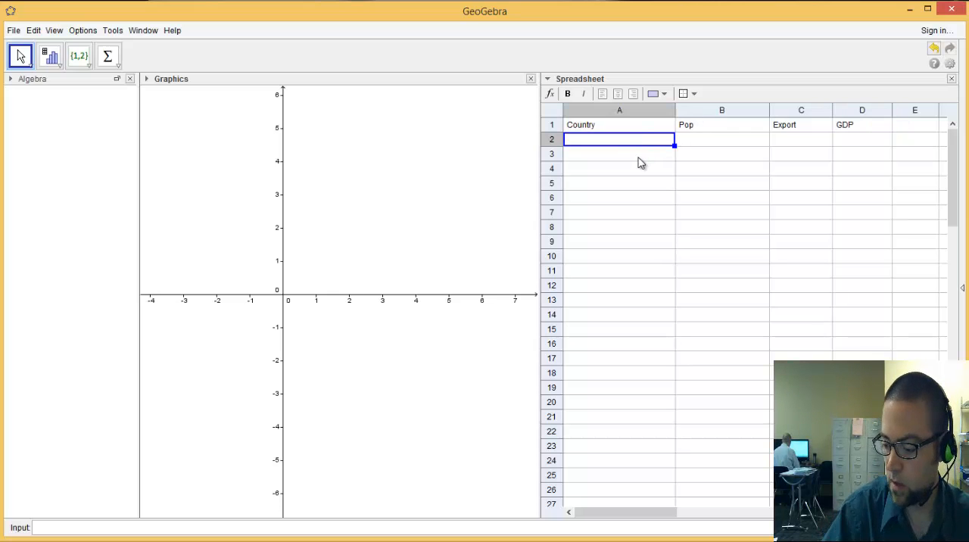
pyautogui.write('Austri')
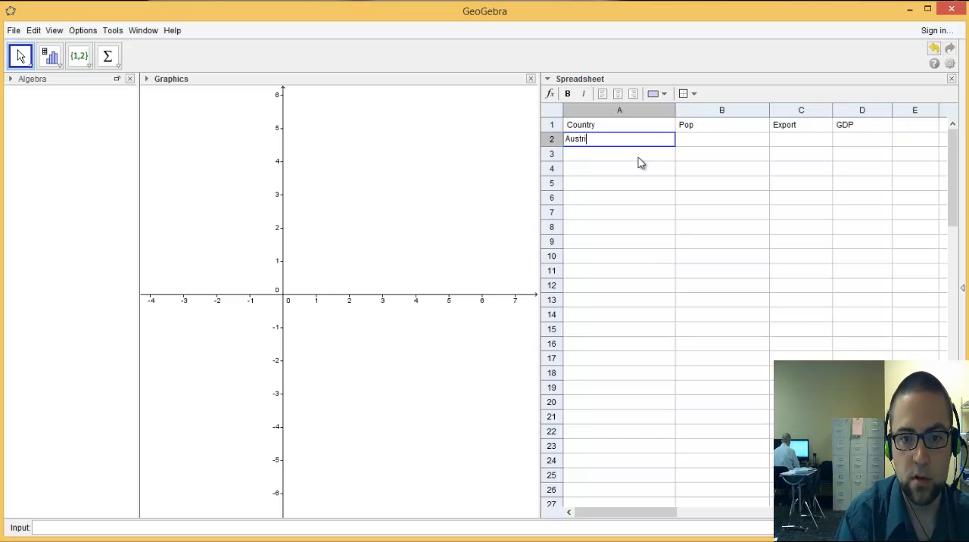
pyautogui.press('BackSpace')
pyautogui.write('alia')
pyautogui.press('Return')
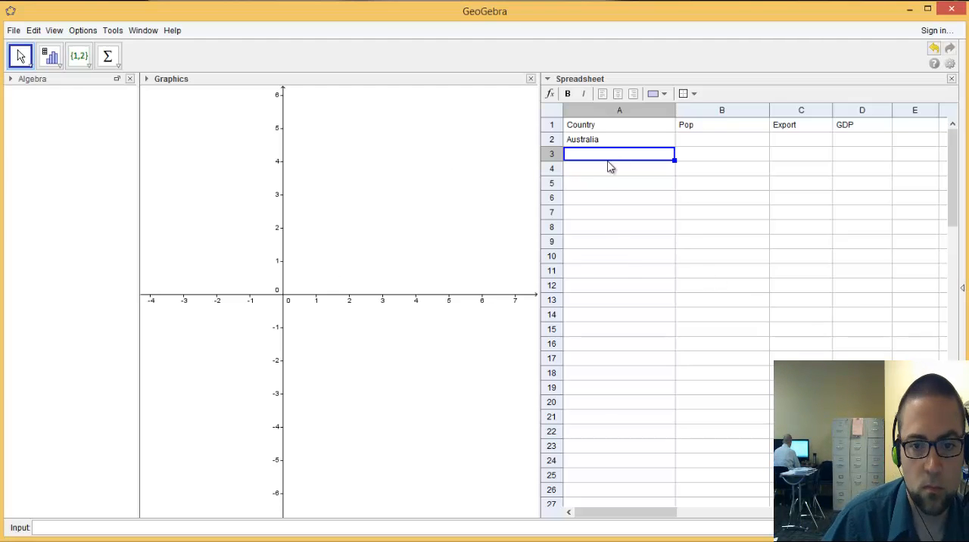
pyautogui.write('Mexico')
pyautogui.press('Return')
pyautogui.write('China')
pyautogui.press('Return')
pyautogui.write('India')
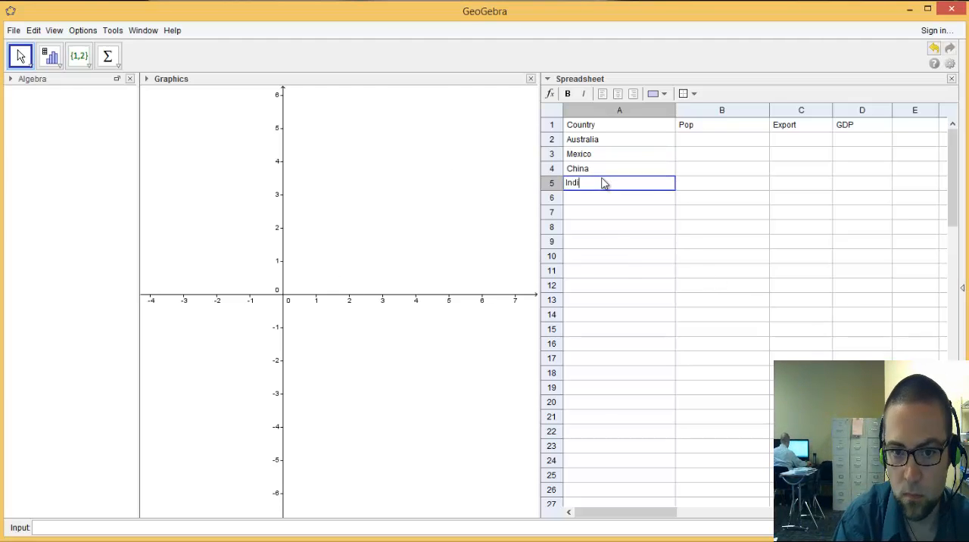
pyautogui.press('Return')
# Enter the countries USA, Brazil and Russia in cells A6 to A8
pyautogui.write('USA')
pyautogui.press('Return')
pyautogui.write('Brazil')
pyautogui.press('Return')
pyautogui.write('Russia')
pyautogui.press('Return')
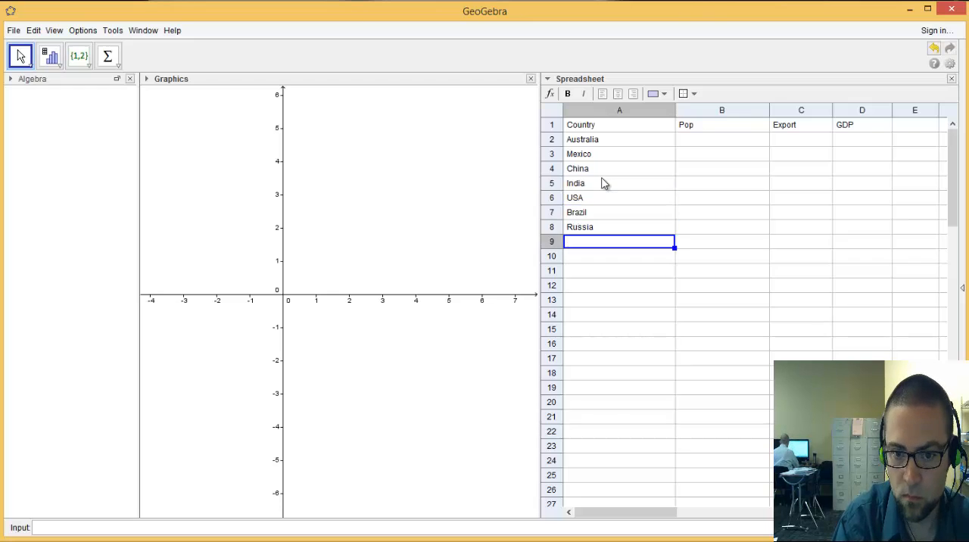
# Complete the country list with Japan, Germany and United Kingdom in cells A9 to A11
pyautogui.write('Japan')
pyautogui.press('Return')
pyautogui.write('Germany')
pyautogui.press('Return')
pyautogui.write('United King')
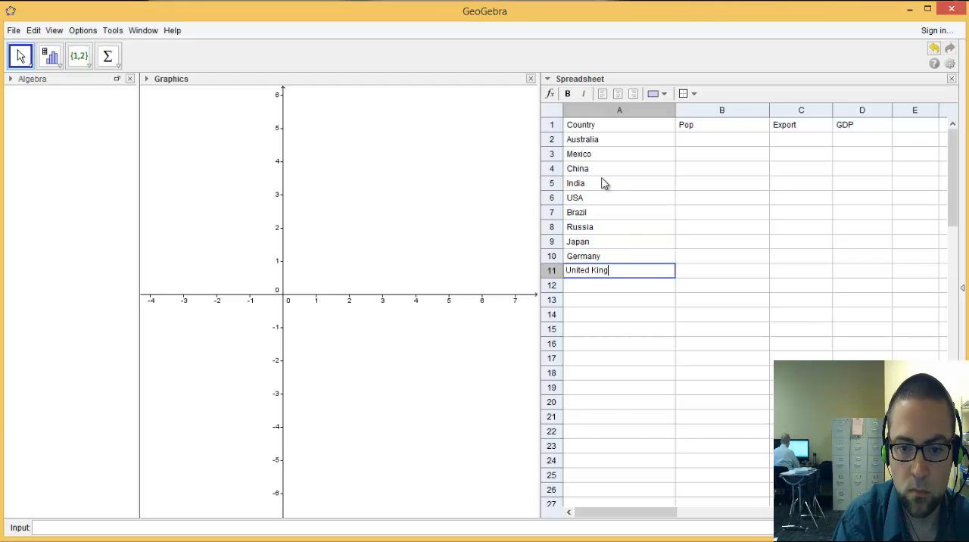
# Enter the Pop values 21.3 for Australia, 111.2 for Mexico and 1355.9 for China in cells B2 to B4
pyautogui.press('Right')
pyautogui.press('Up')
pyautogui.press('Up')
pyautogui.press('Up')
pyautogui.press('Up')
pyautogui.press('Up')
pyautogui.press('Up')
pyautogui.press('Up')
pyautogui.press('Up')
pyautogui.press('Up')
pyautogui.write('21.3')
pyautogui.press('Return')
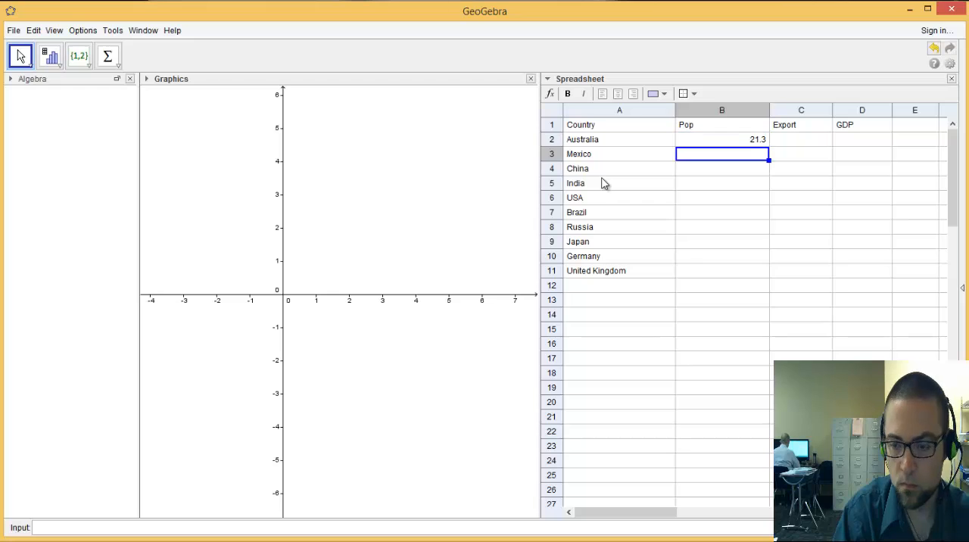
pyautogui.write('11..2')
pyautogui.press('Return')
pyautogui.write('1355.9')
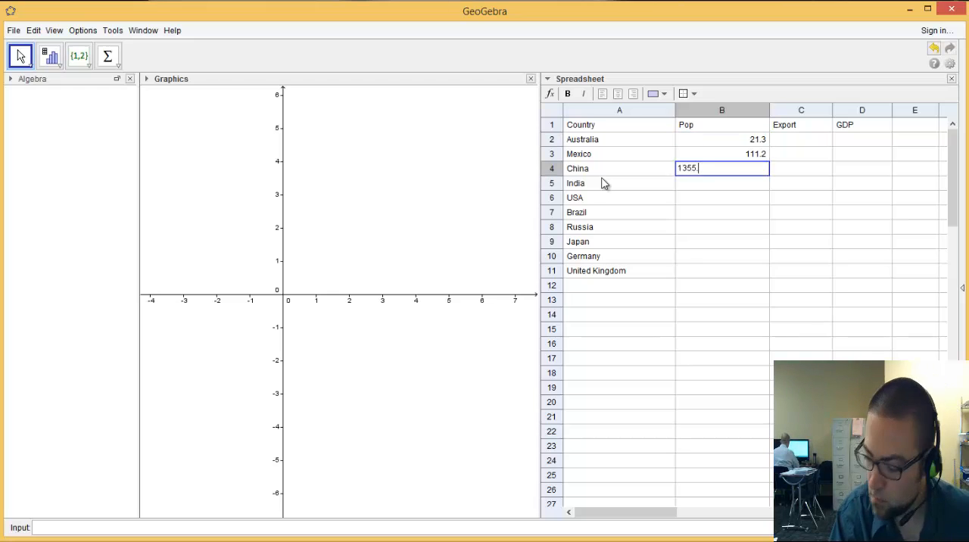
pyautogui.press('Return')
# Enter the Pop values 1236 for India, 318.8 for USA and 202.9 for Brazil in cells B5 to B7
pyautogui.write('1236')
pyautogui.press('Return')
pyautogui.write('318.8')
pyautogui.press('Return')
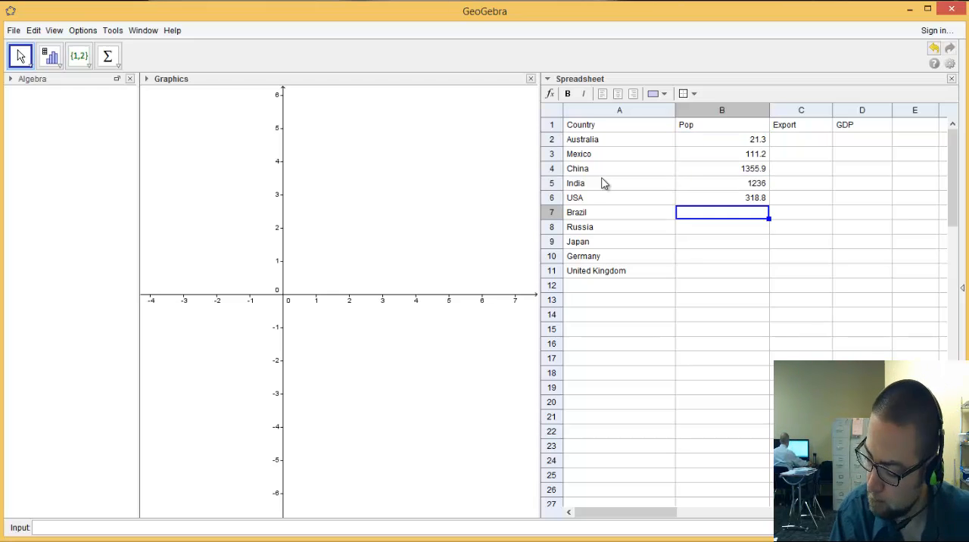
pyautogui.write('202.9')
pyautogui.press('Return')
# Enter the Pop values 142.5, 127.1, 80.6 and 63.7 for Russia, Japan, Germany and United Kingdom in cells B8 to B11
pyautogui.write('142.5')
pyautogui.press('Return')
pyautogui.write('127.1')
pyautogui.press('Return')
pyautogui.write('80.')
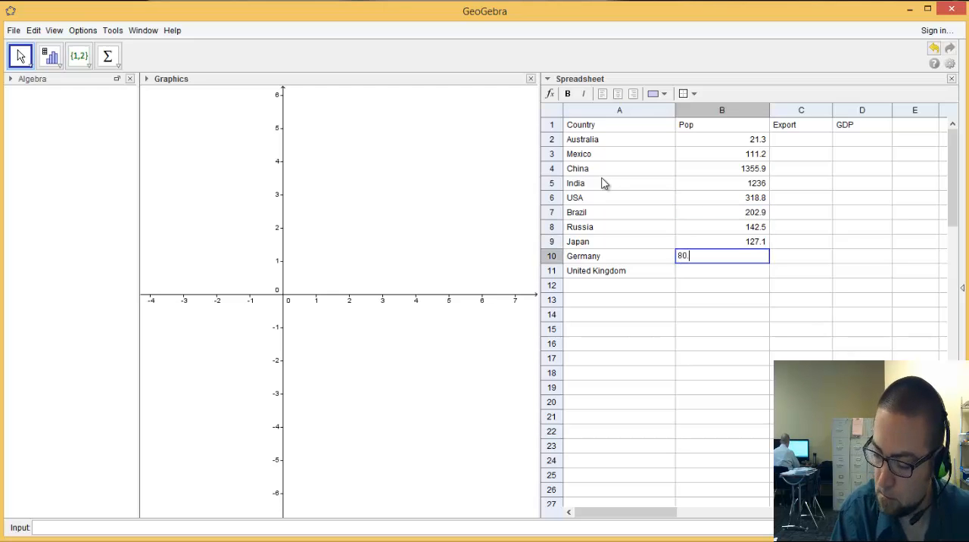
pyautogui.write('6 63.7')
pyautogui.press('Tab')
# Enter the Export values 252 for Australia, 371 for Mexico and 2210 for China in cells C2 to C4
pyautogui.press('Up')
pyautogui.press('Up')
pyautogui.press('Up')
pyautogui.press('Up')
pyautogui.press('Up')
pyautogui.press('Up')
pyautogui.press('Up')
pyautogui.press('Up')
pyautogui.press('Up')
pyautogui.write('25')
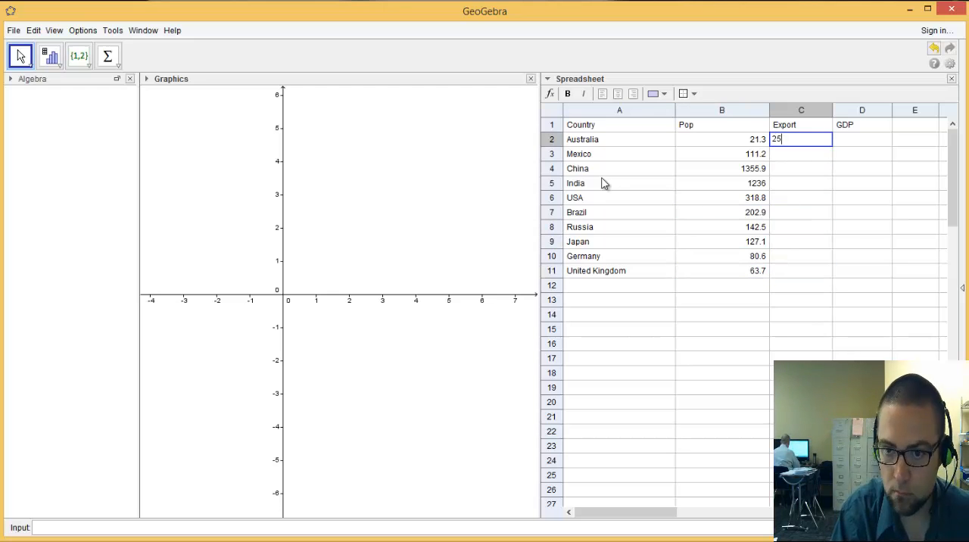
pyautogui.write('2')
pyautogui.press('Return')
pyautogui.write('371')
pyautogui.press('Return')
pyautogui.write('2210')
pyautogui.press('Return')
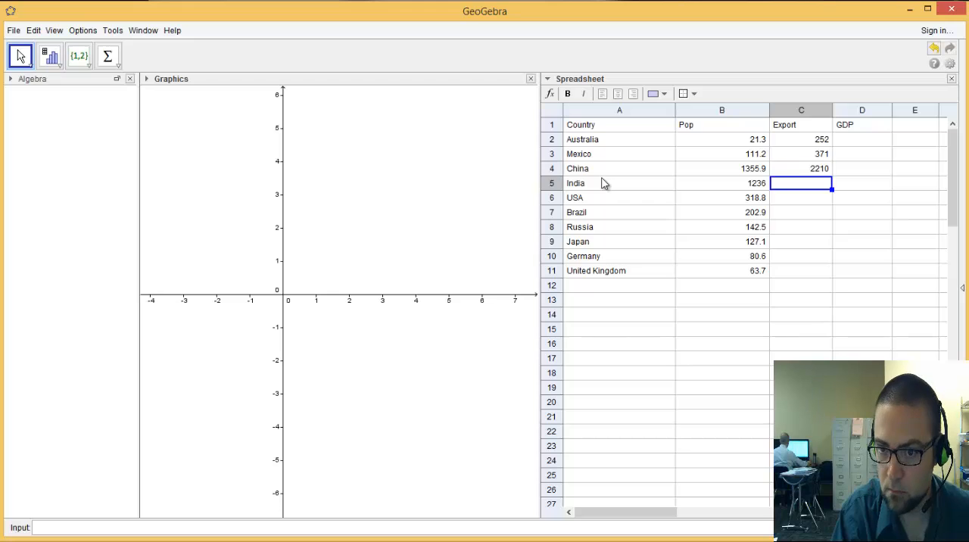
# Enter the Export values 318, 1575, 245 and 515 for India, USA, Brazil and Russia in cells C5 to C8
pyautogui.write('318')
pyautogui.press('Return')
pyautogui.write('1575')
pyautogui.press('Return')
pyautogui.write('245 515')
# Enter the Export values 697 for Japan, 1493 for Germany and 475 for United Kingdom in cells C9 to C11
pyautogui.press('Return')
pyautogui.write('68')
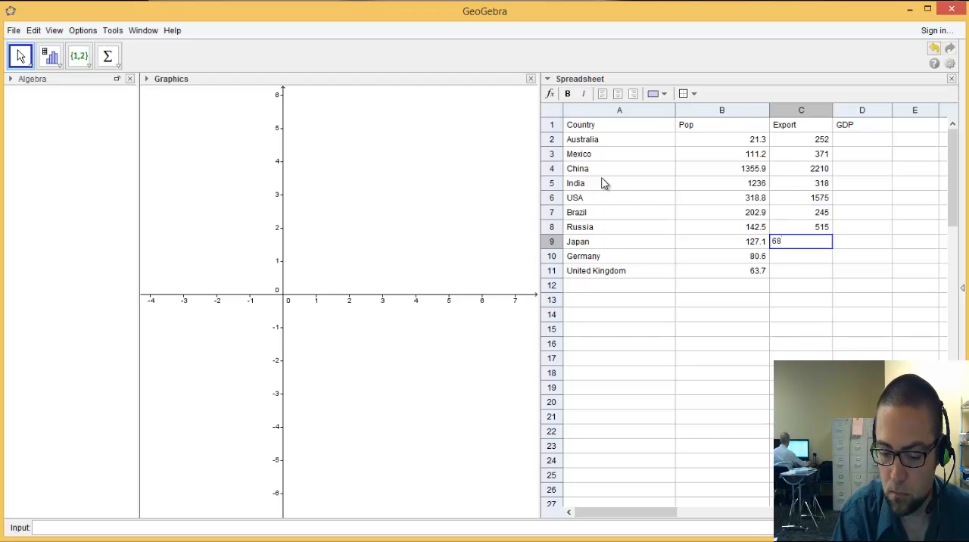
pyautogui.write('7')
pyautogui.press('Return')
pyautogui.write('1493')
# Enter the GDP values 38500 for Australia, 13200 for Mexico and 9800 for China in cells D2 to D4
pyautogui.press('Return')
pyautogui.write('475')
pyautogui.press('Tab')
pyautogui.press('Up')
pyautogui.press('Up')
pyautogui.press('Up')
pyautogui.press('Up')
pyautogui.press('Up')
pyautogui.press('Up')
pyautogui.press('Up')
pyautogui.press('Up')
pyautogui.press('Up')
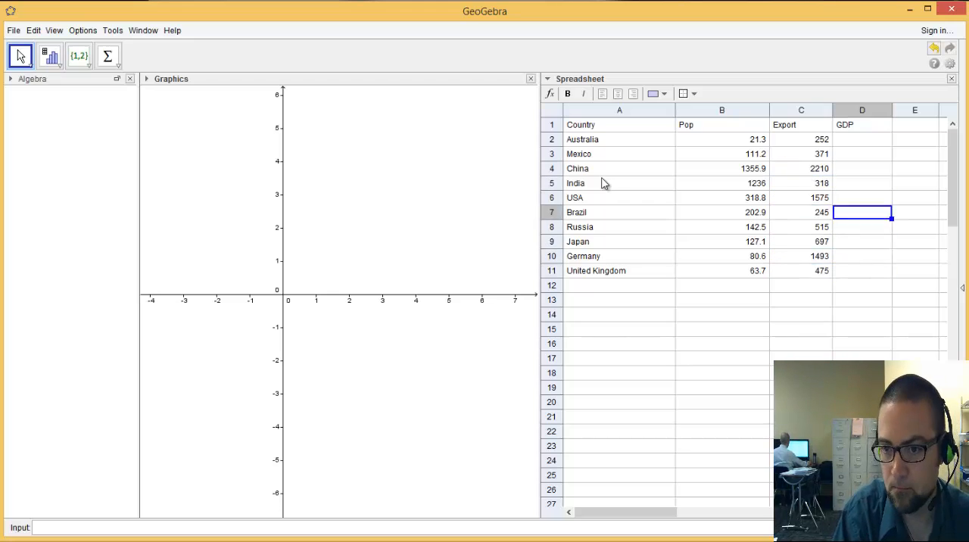
pyautogui.write('38500')
pyautogui.press('Return')
pyautogui.write('13200')
pyautogui.press('Return')
pyautogui.write('9800')
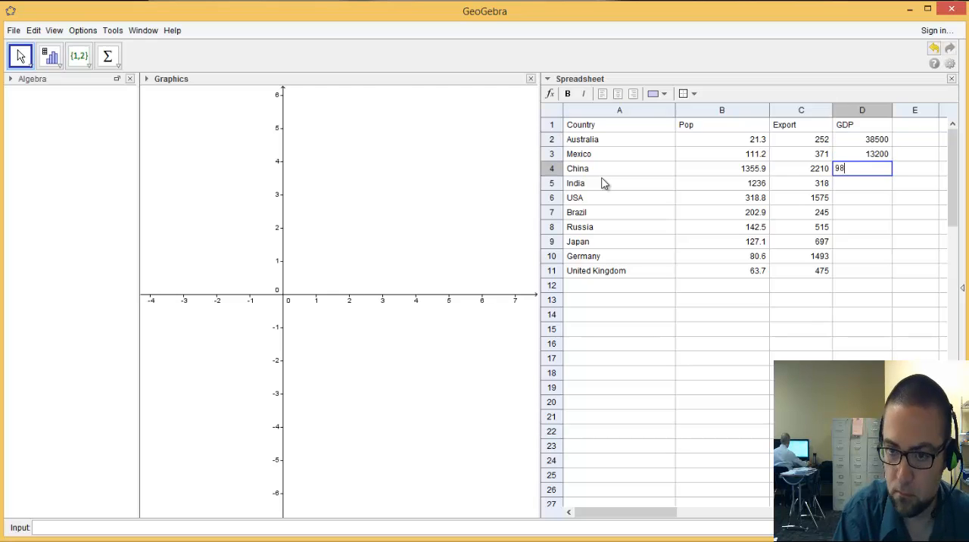
# Enter the GDP values 4000 for India, 52800 for USA and 12100 for Brazil in cells D5 to D7
pyautogui.press('Return')
pyautogui.write('4000')
pyautogui.press('Return')
pyautogui.write('52800')
pyautogui.press('Return')
pyautogui.write('12100')
# Enter the GDP values 18100, 37100, 39500 and 37300 for Russia, Japan, Germany and United Kingdom in cells D8 to D11
pyautogui.press('Return')
pyautogui.write('18100')
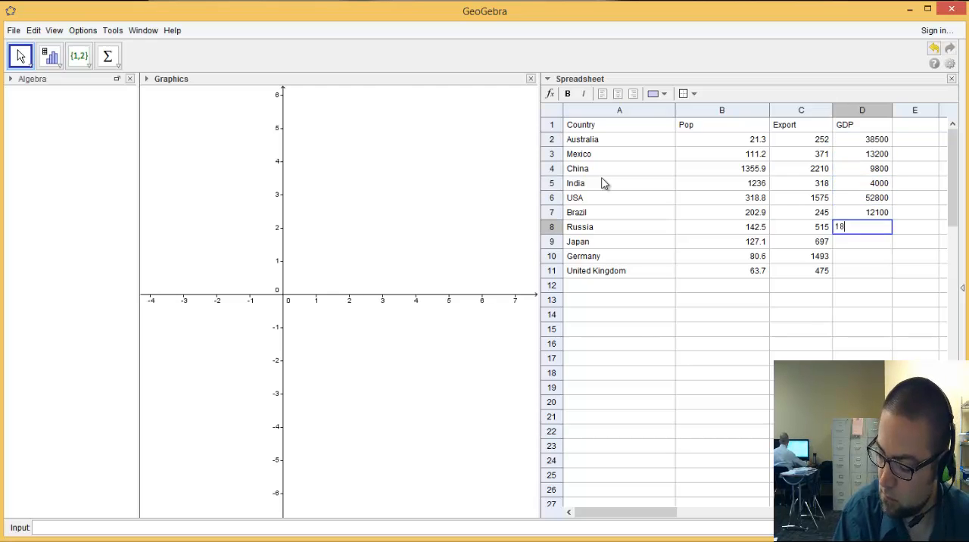
pyautogui.press('Return')
pyautogui.write('37100')
pyautogui.press('Return')
pyautogui.write('39500')
pyautogui.press('Return')
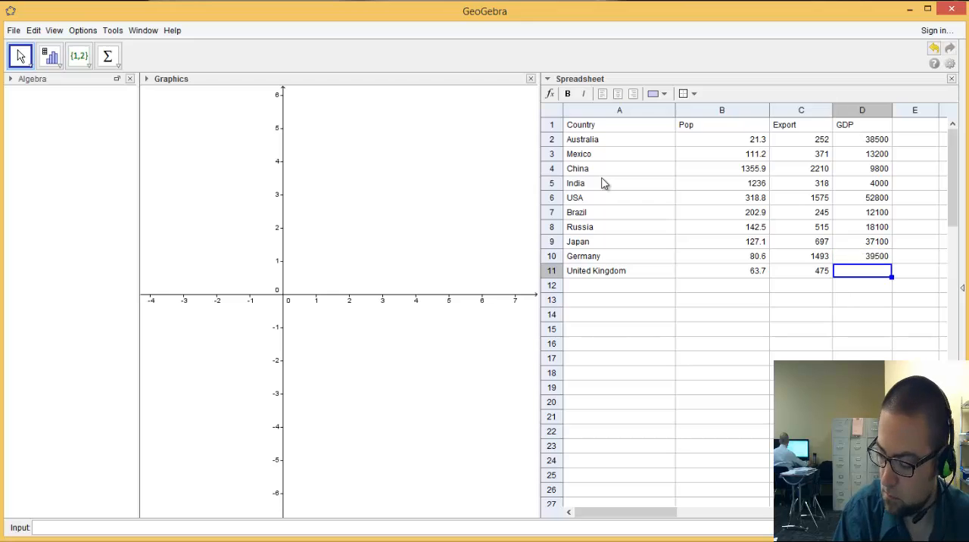
pyautogui.write('37300')
pyautogui.press('Return')
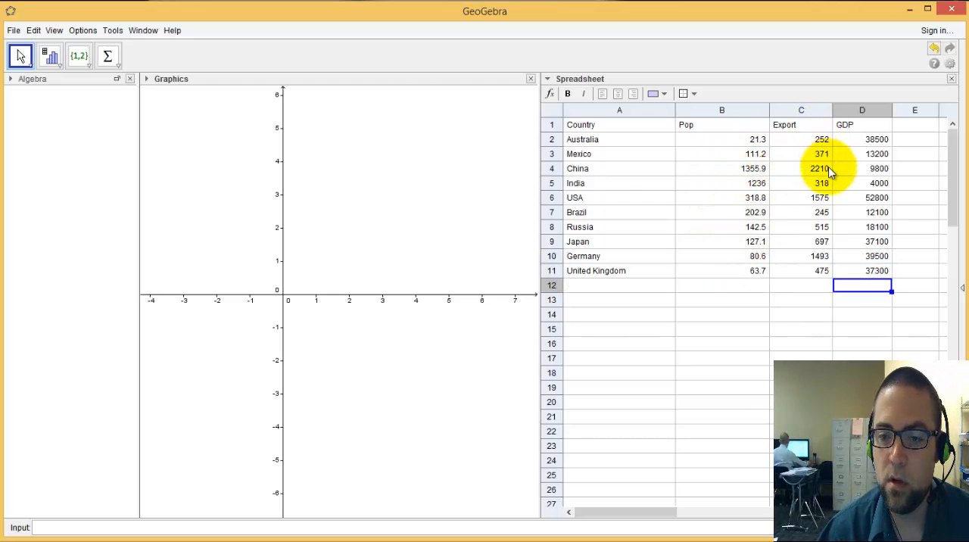
# Narrow the Pop column so it fits its values more closely
pyautogui.moveTo(767, 114); pyautogui.dragTo(743, 114)
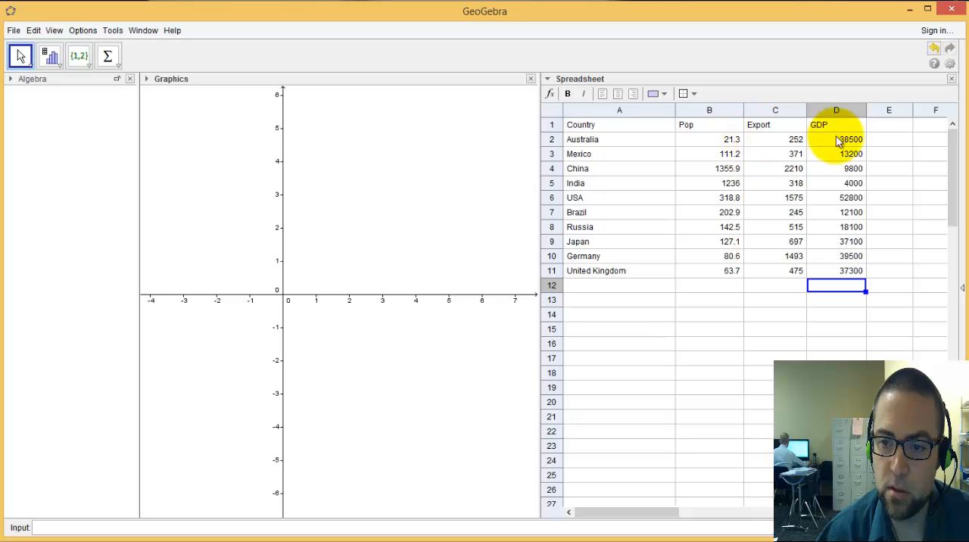
pyautogui.click(889, 129)
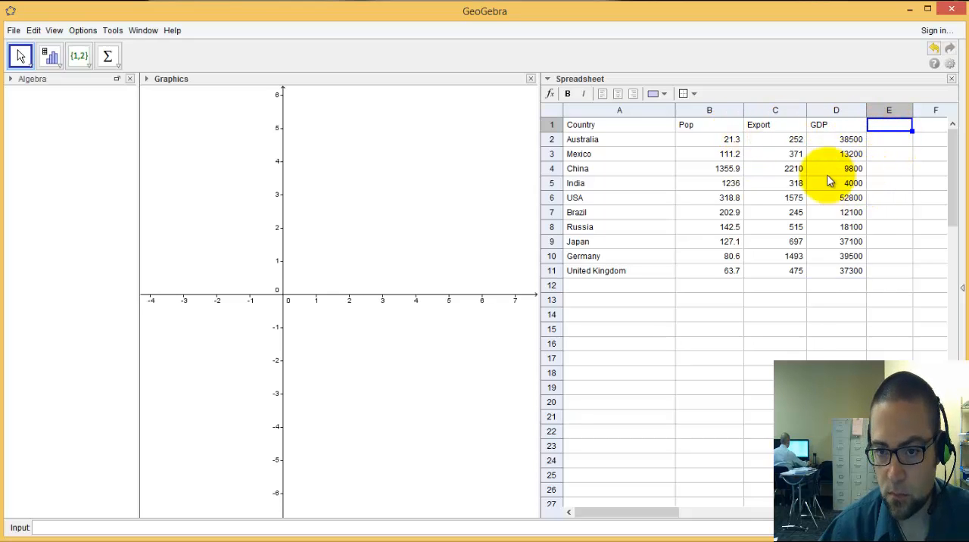
pyautogui.moveTo(744, 112); pyautogui.dragTo(724, 112)
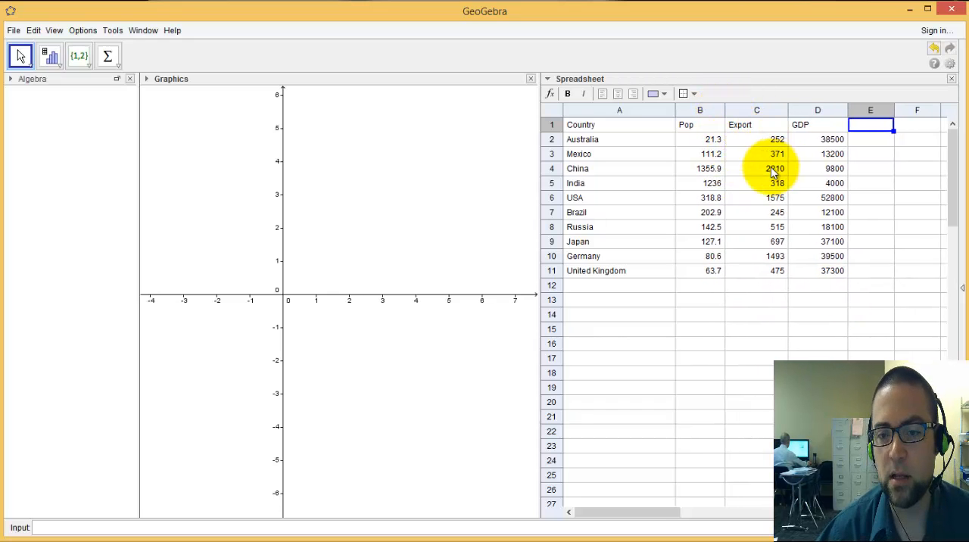
# Change the header in cell D1 to GDP/capita
pyautogui.click(811, 130)
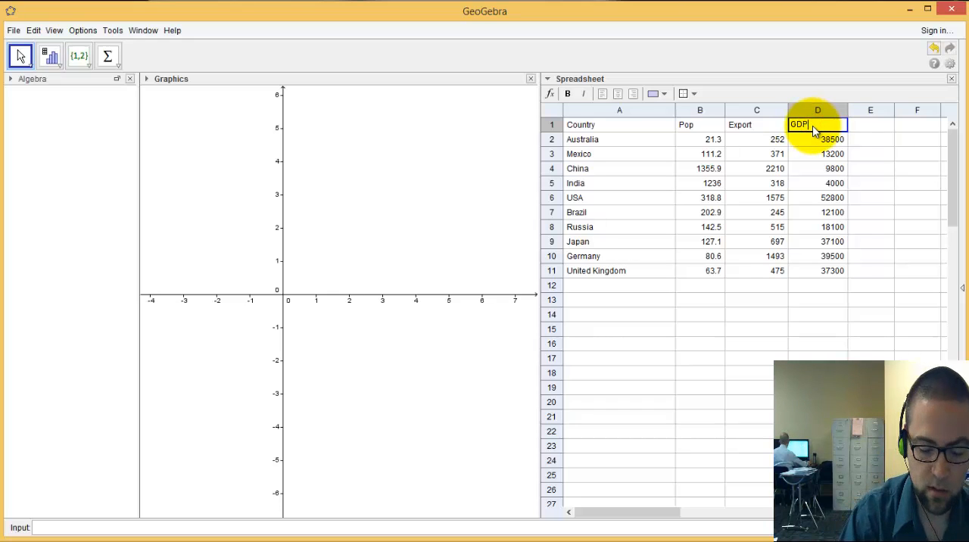
pyautogui.write('/ca')
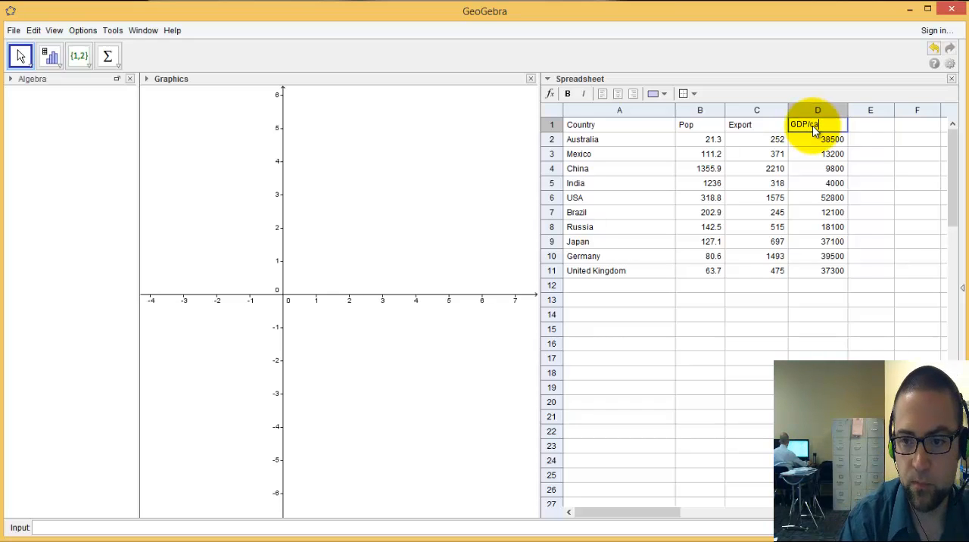
pyautogui.write('pita')
pyautogui.press('Return')
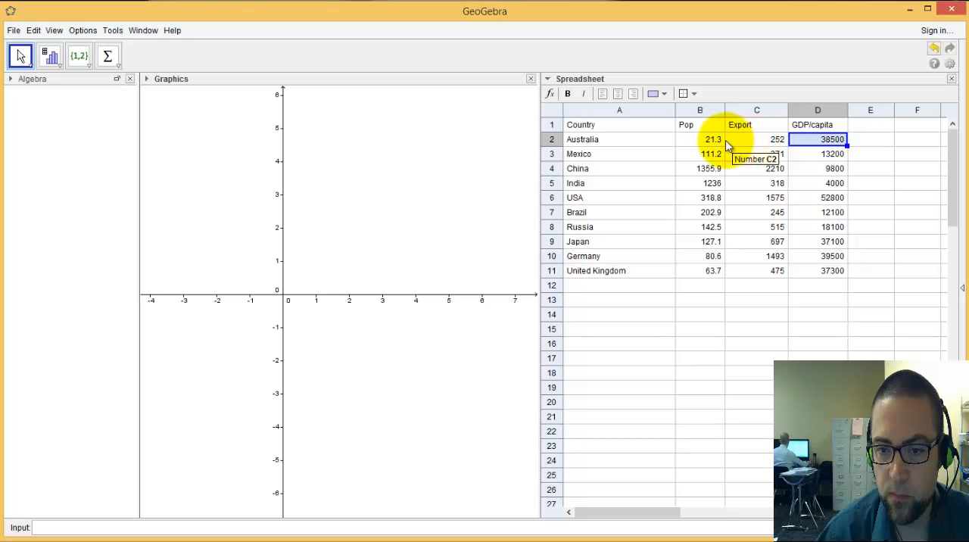
# Add the column header Export/capita in cell E1
pyautogui.click(863, 126)
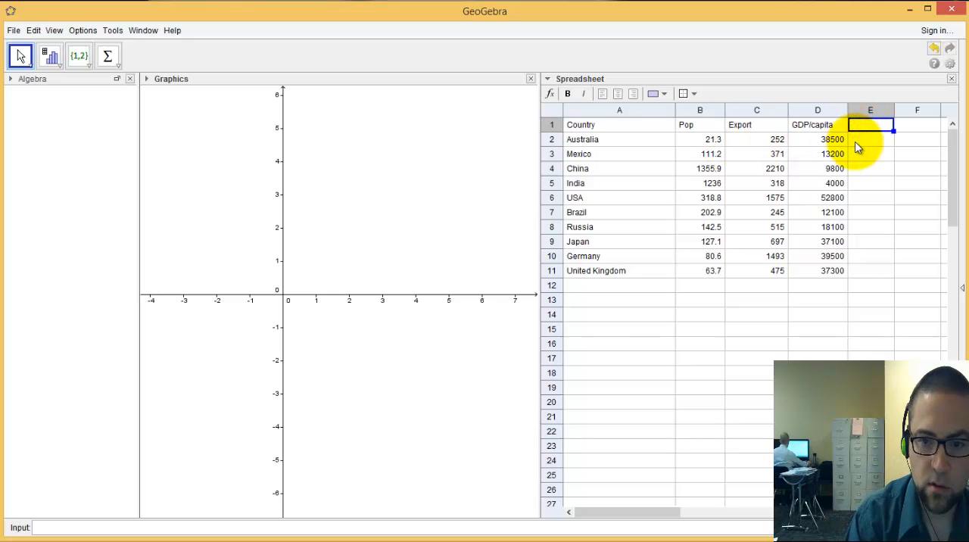
pyautogui.write('Exp')
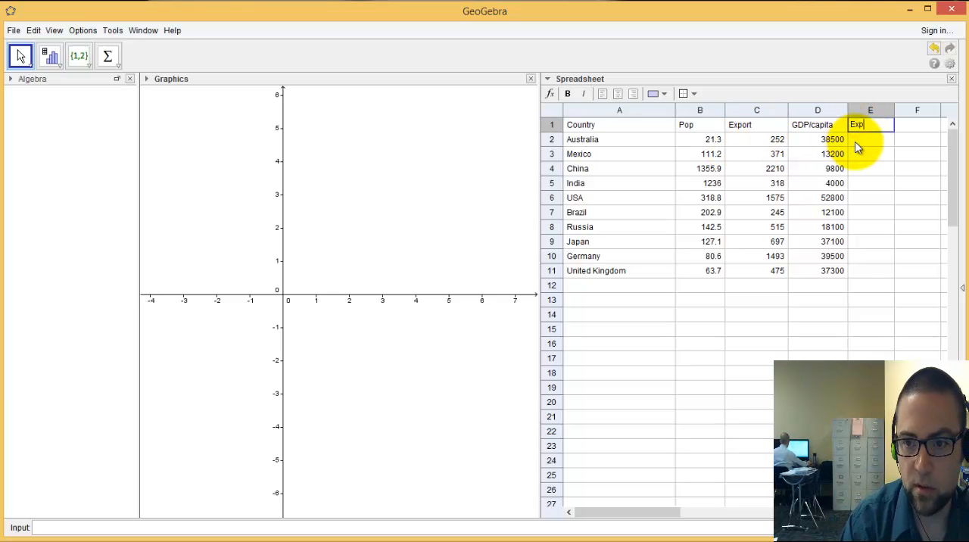
pyautogui.write('ort/')
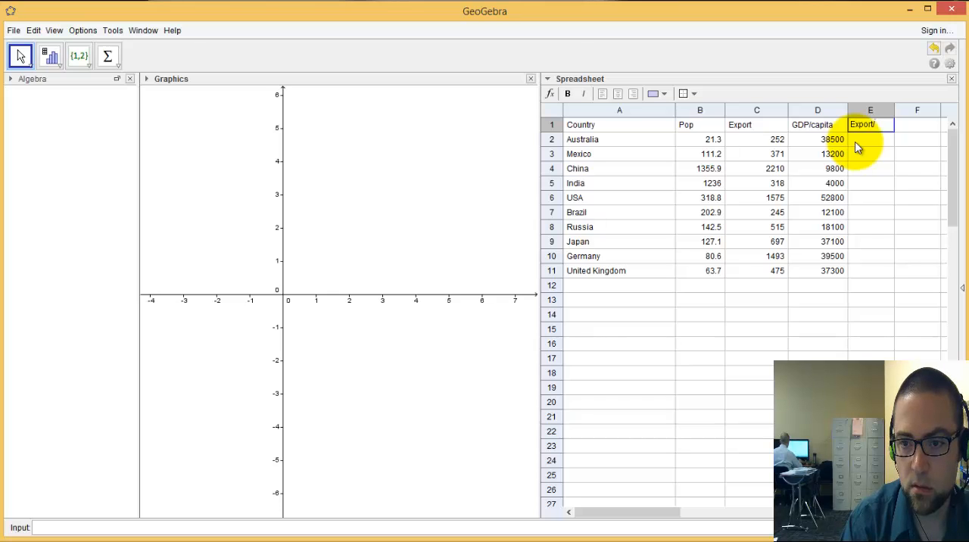
pyautogui.write('cap')
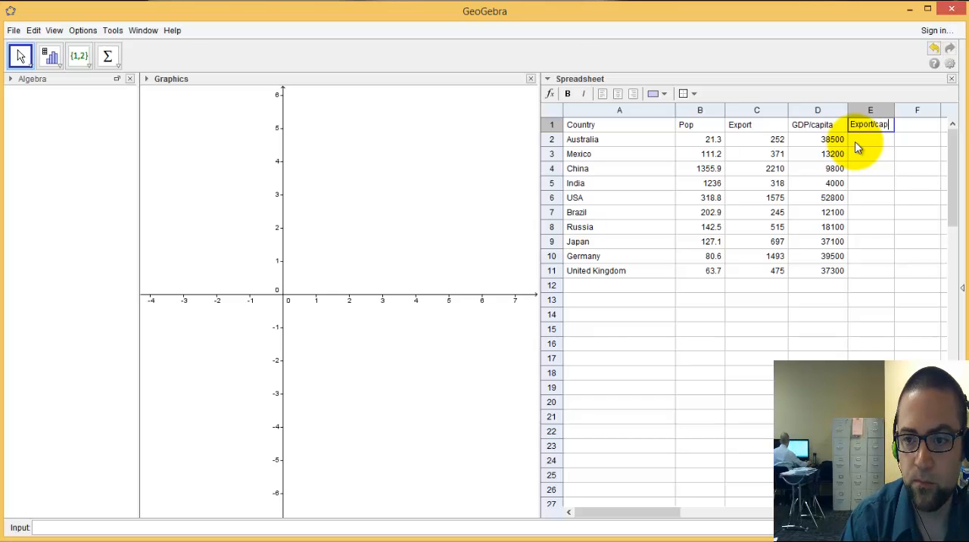
pyautogui.write('ita')
pyautogui.press('Return')
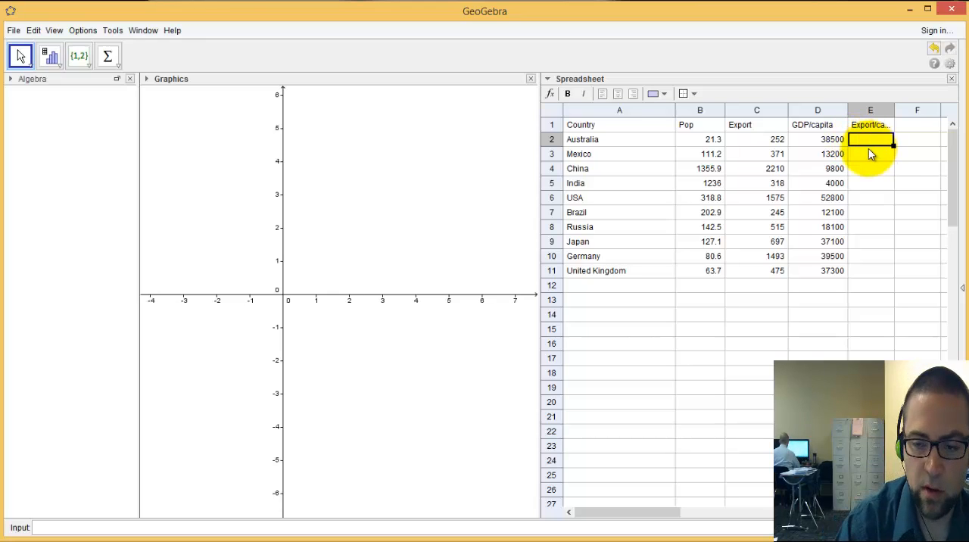
pyautogui.write('=')
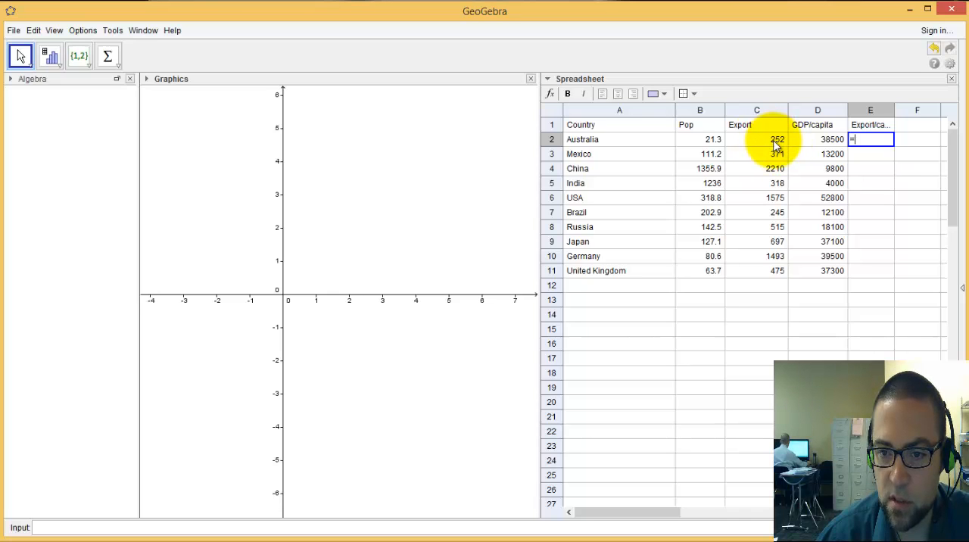
pyautogui.click(770, 143)
pyautogui.write('*')
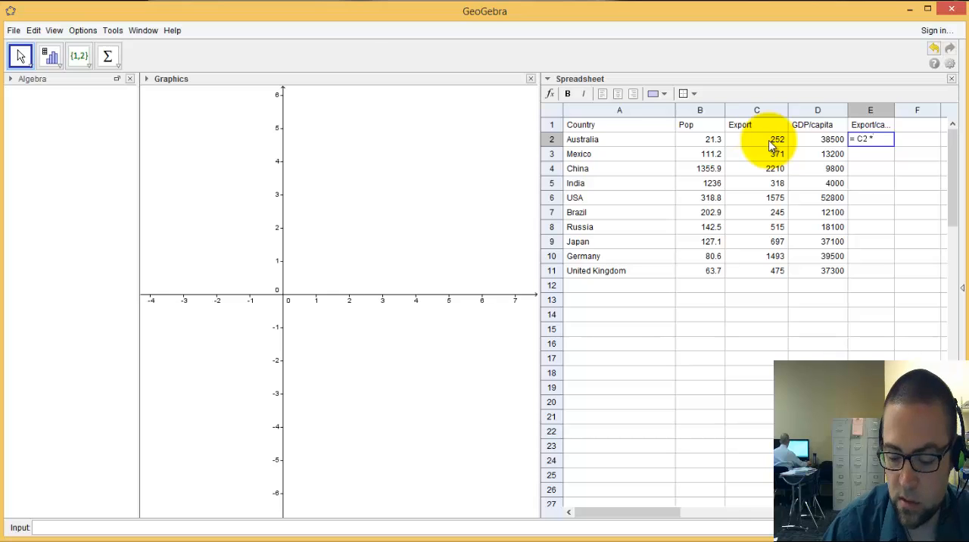
pyautogui.write('1')
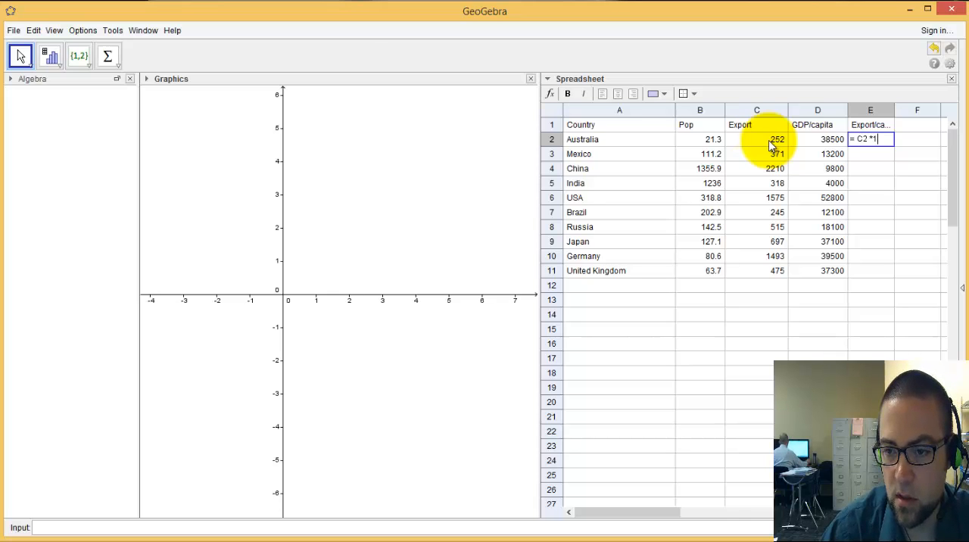
pyautogui.write('000')
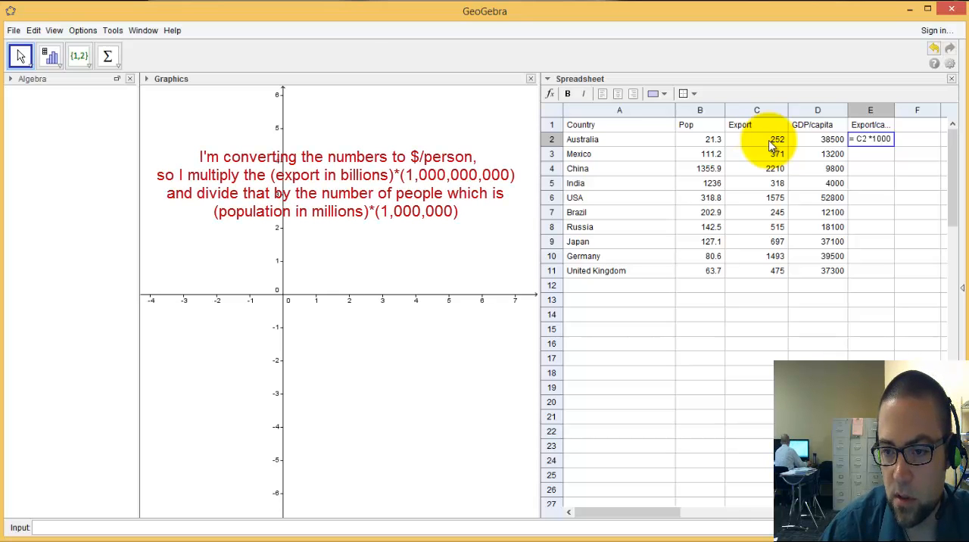
pyautogui.write('000')
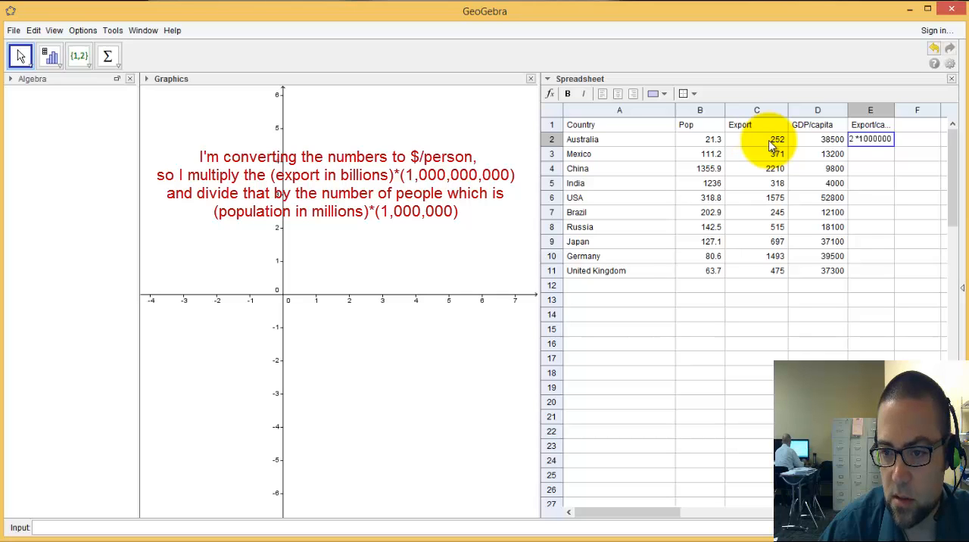
pyautogui.write('000')
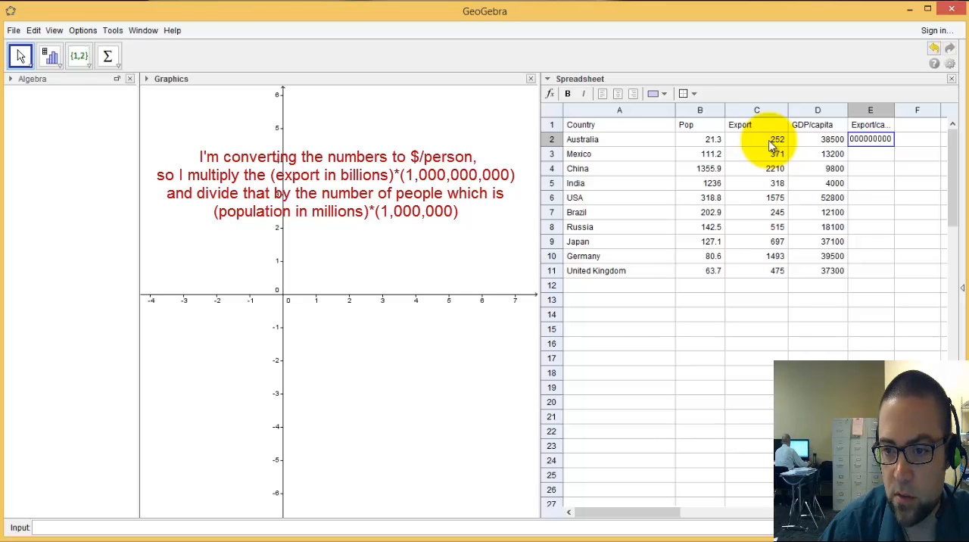
pyautogui.press('Return')
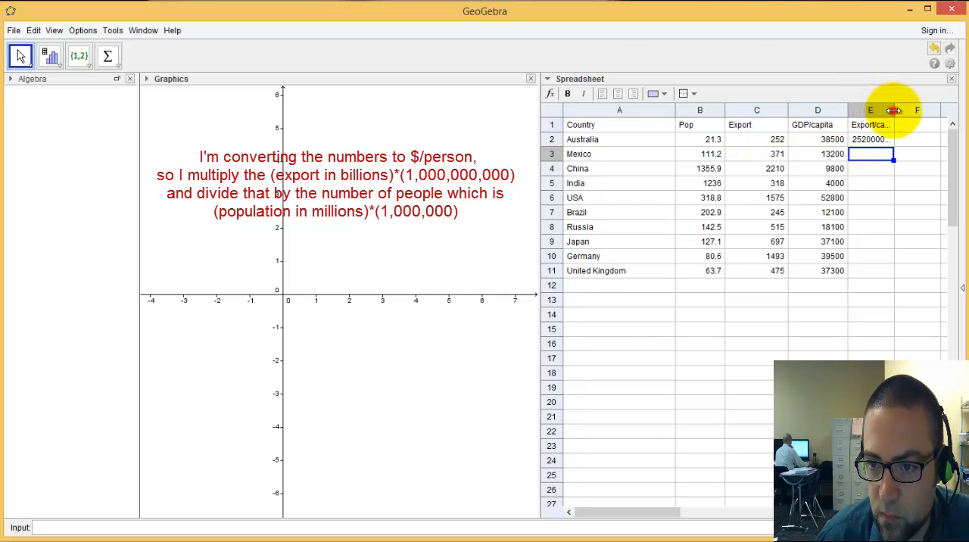
pyautogui.moveTo(894, 110); pyautogui.dragTo(922, 110)
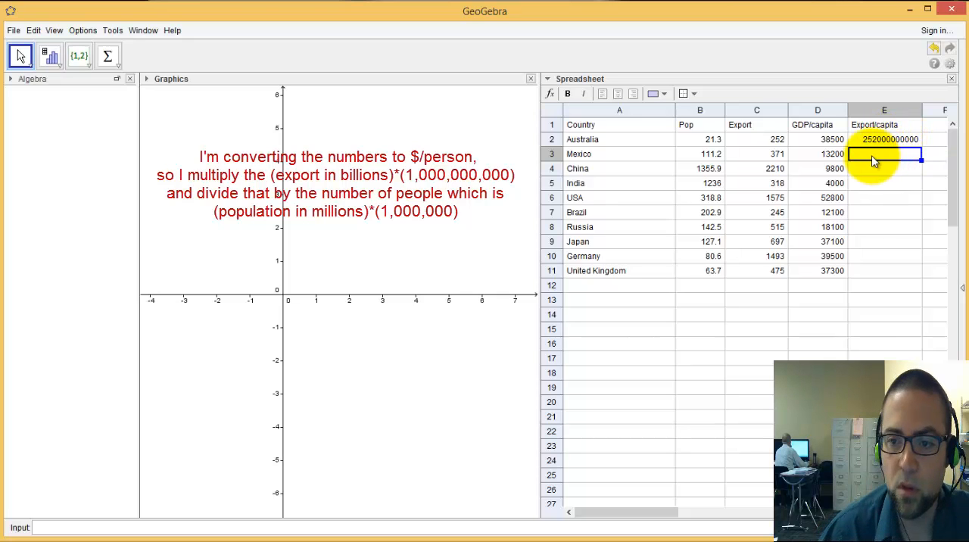
pyautogui.click(878, 141)
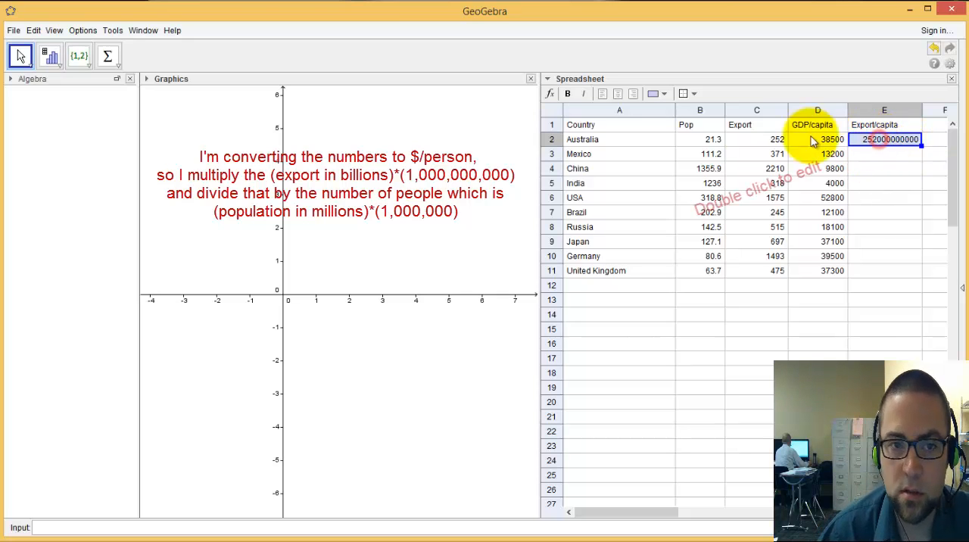
pyautogui.doubleClick(906, 144)
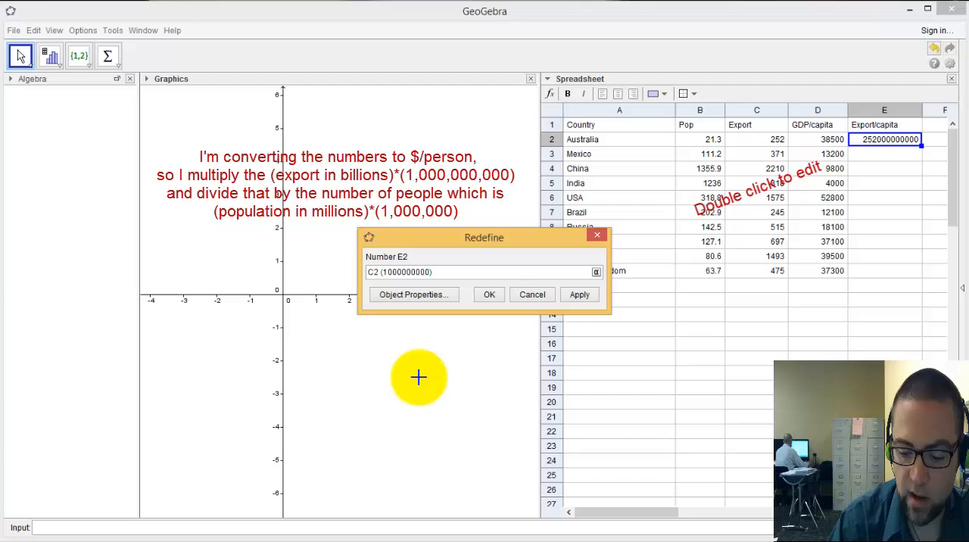
pyautogui.write('/')
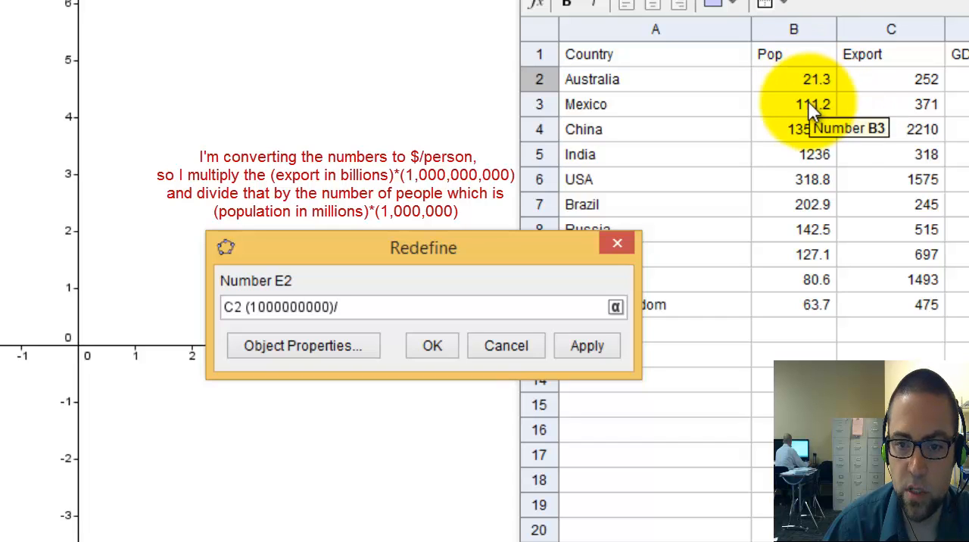
pyautogui.write('(')
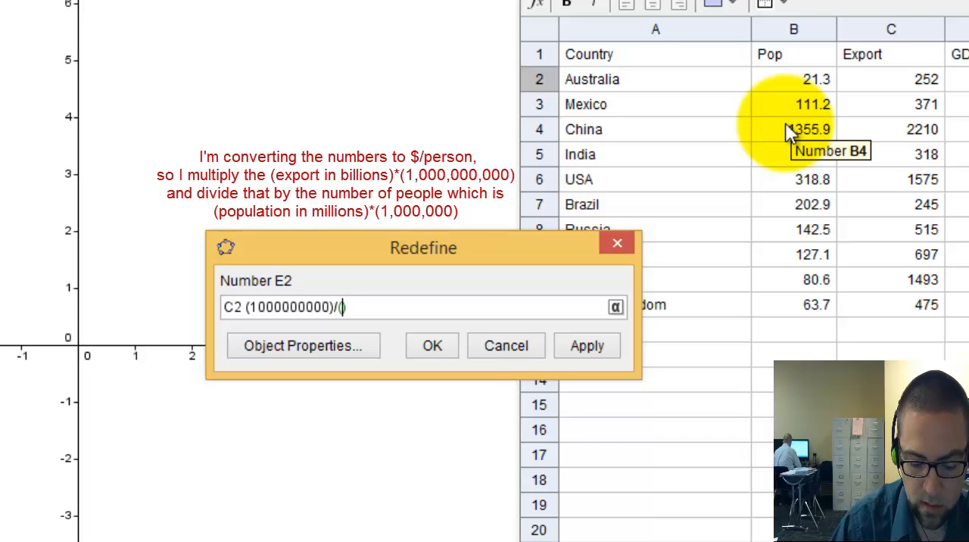
pyautogui.write('B')
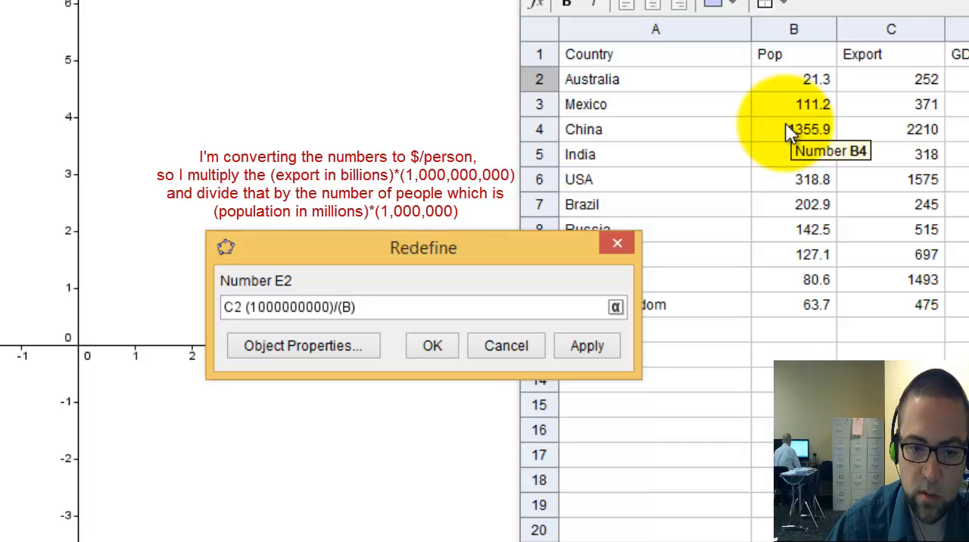
pyautogui.write('2*')
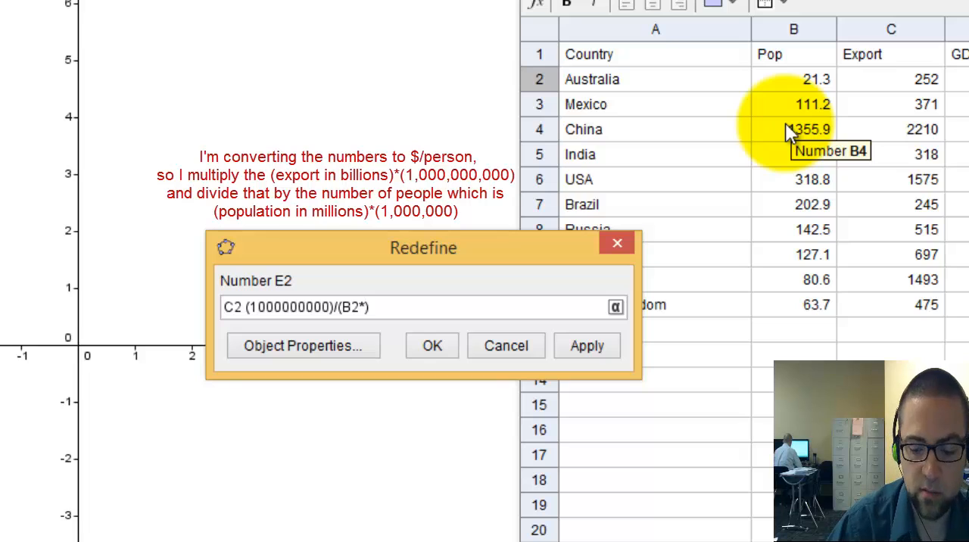
pyautogui.write('1000')
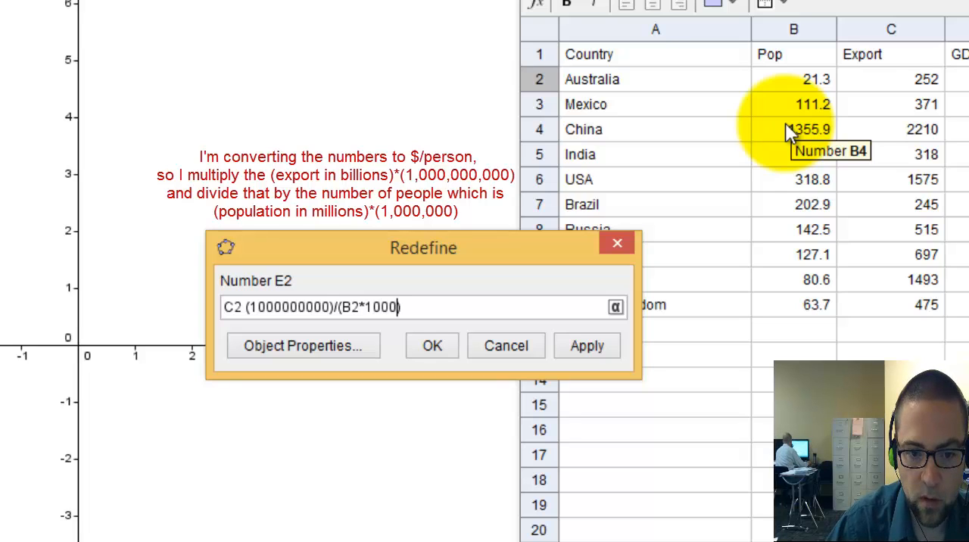
pyautogui.write('000')
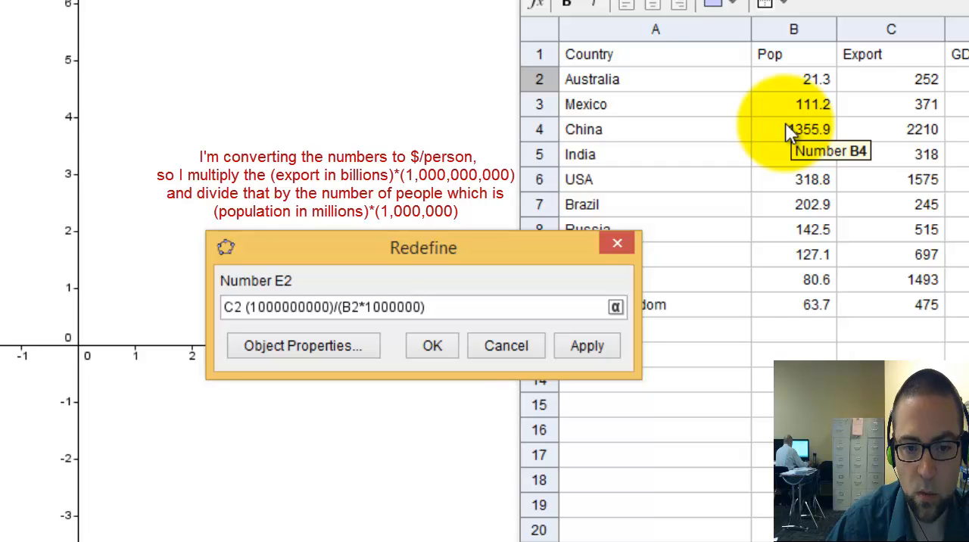
pyautogui.press('Return')
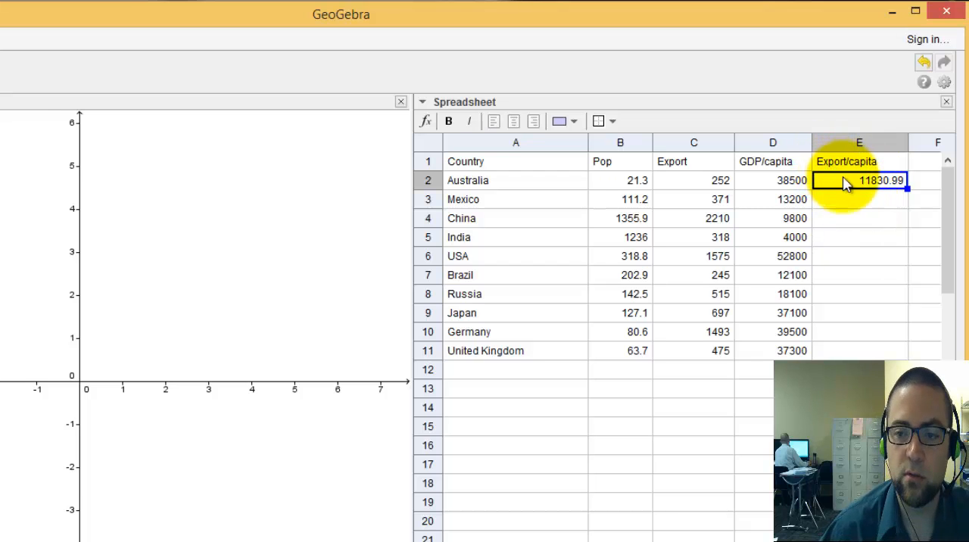
# Fill the Export/capita formula from cell E2 down through cell E11
pyautogui.click(884, 180)
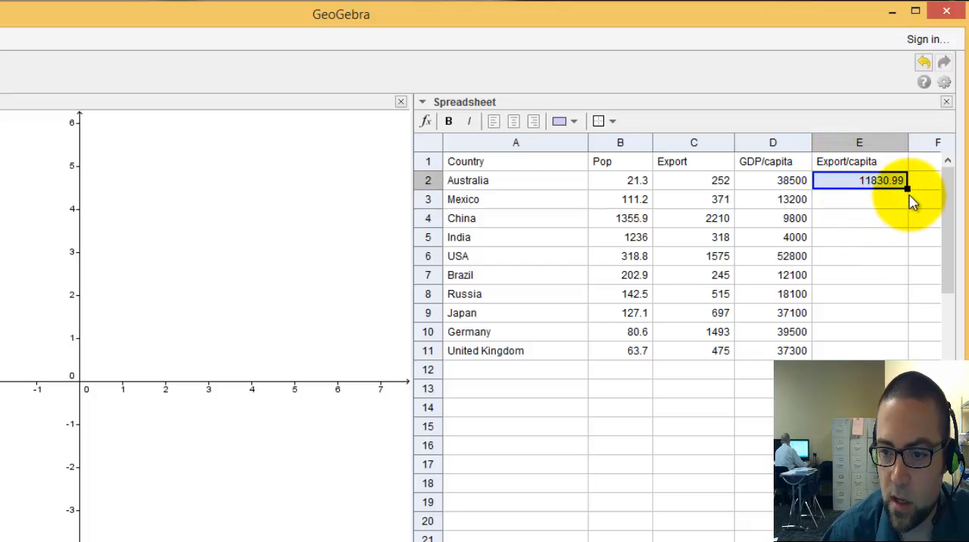
pyautogui.click(907, 189)
pyautogui.moveTo(895, 216); pyautogui.dragTo(885, 351)
# Check the copied Export/capita formulas in cells E3 and E5 without changing them
pyautogui.click(843, 199)
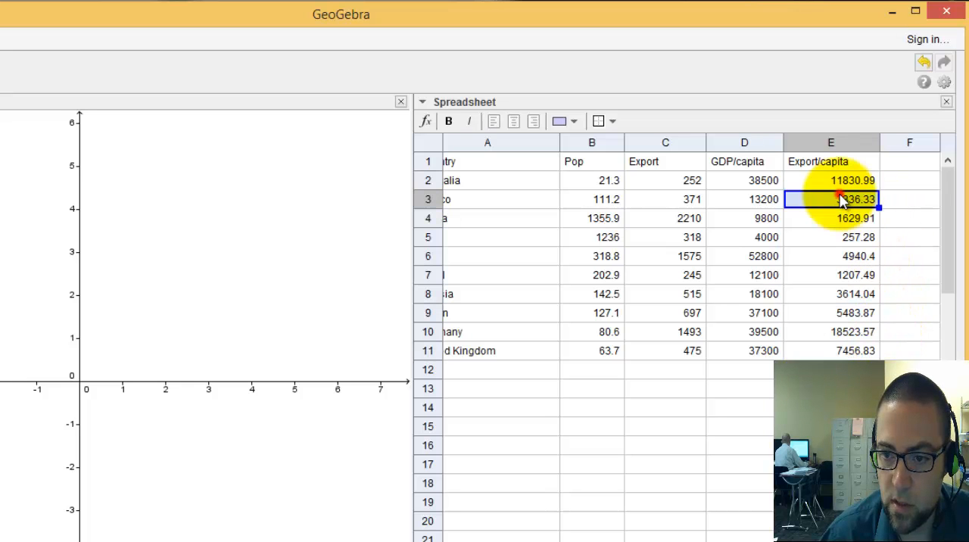
pyautogui.doubleClick(843, 199)
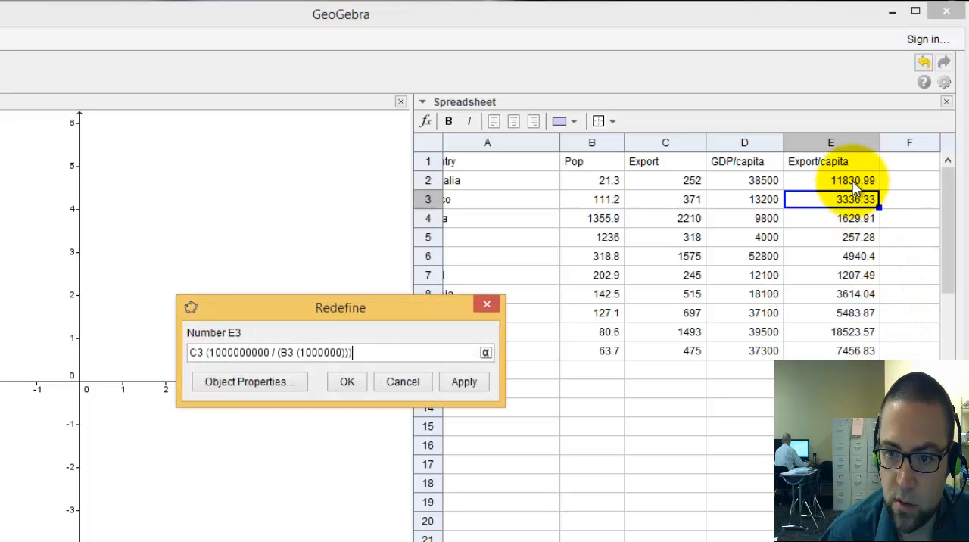
pyautogui.click(408, 385)
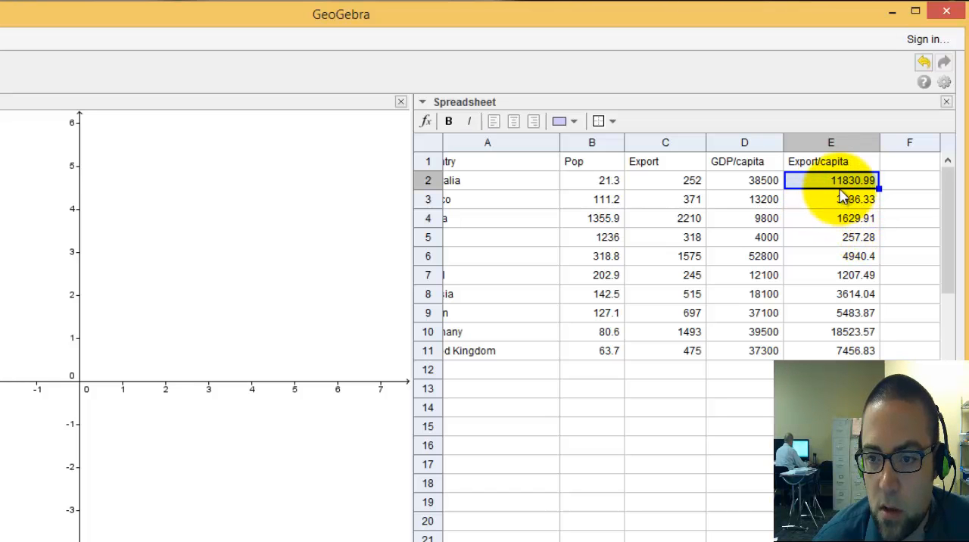
pyautogui.click(852, 239)
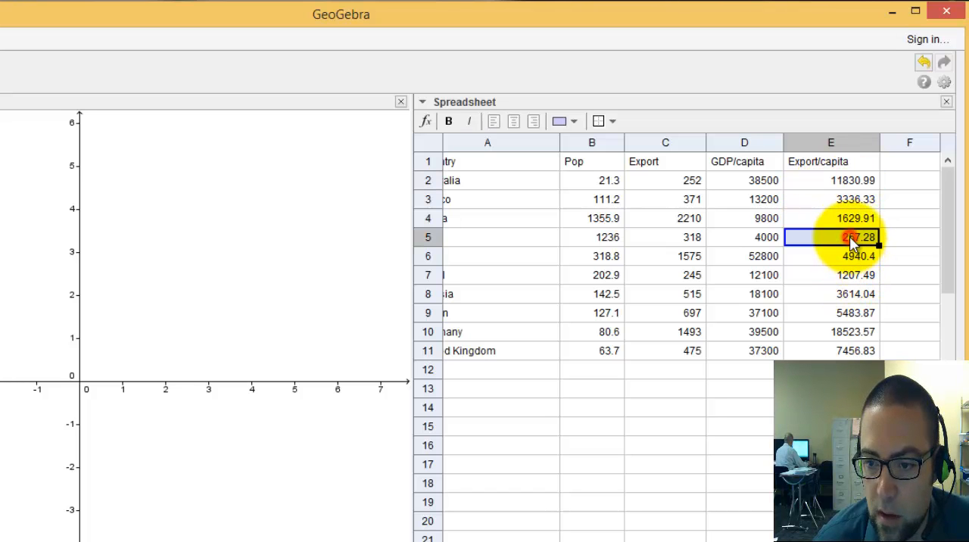
pyautogui.doubleClick(852, 240)
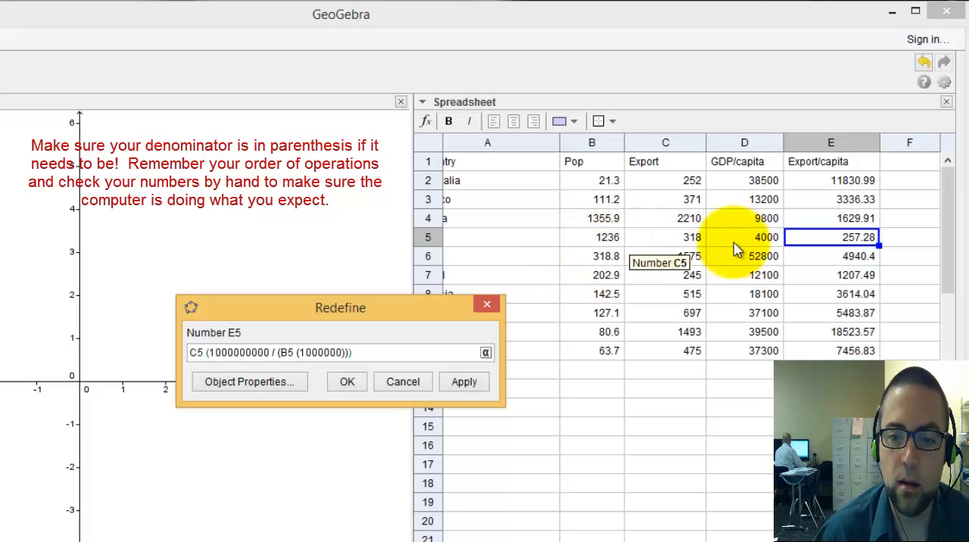
pyautogui.click(461, 383)
pyautogui.click(409, 385)
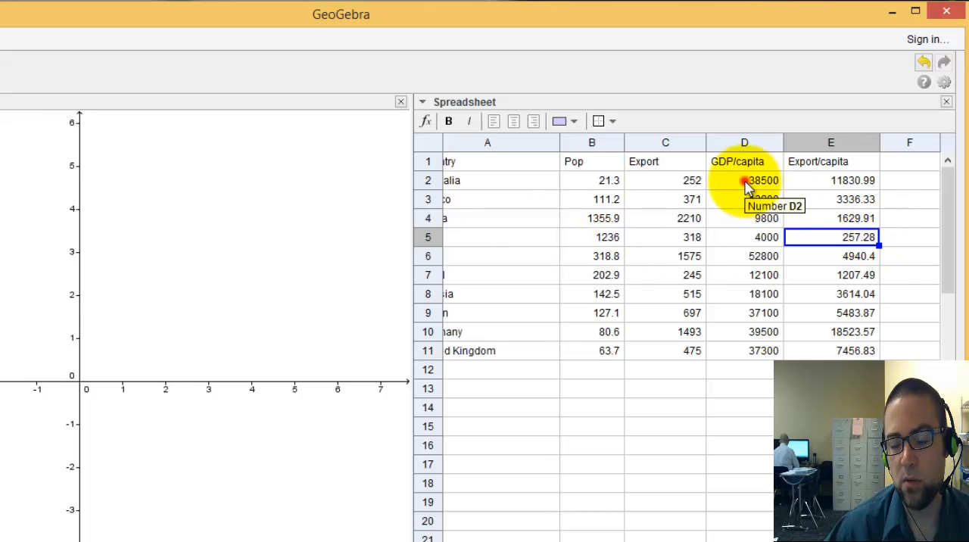
# Create a list of points from the GDP/capita and Export/capita values in cells D2:E11
pyautogui.moveTo(746, 184); pyautogui.dragTo(824, 354)
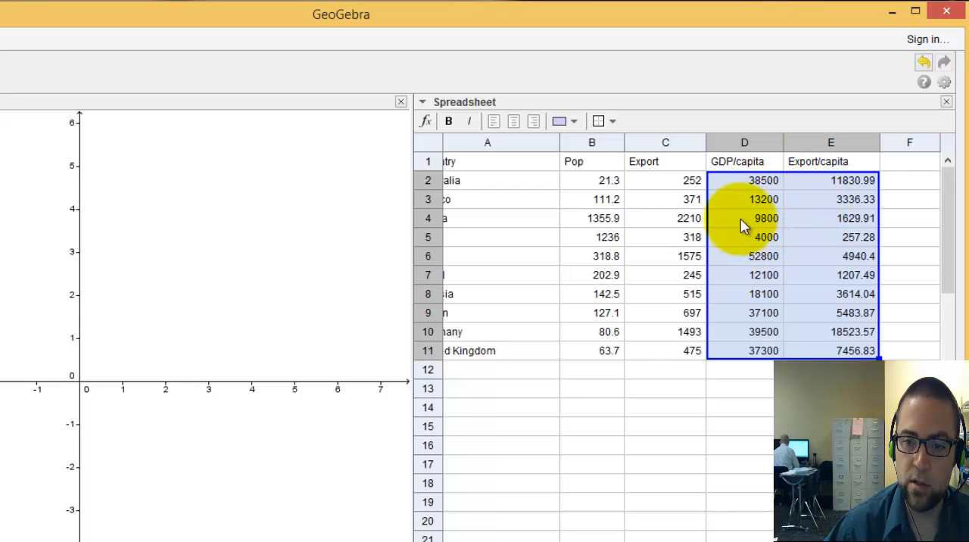
pyautogui.rightClick(723, 203)
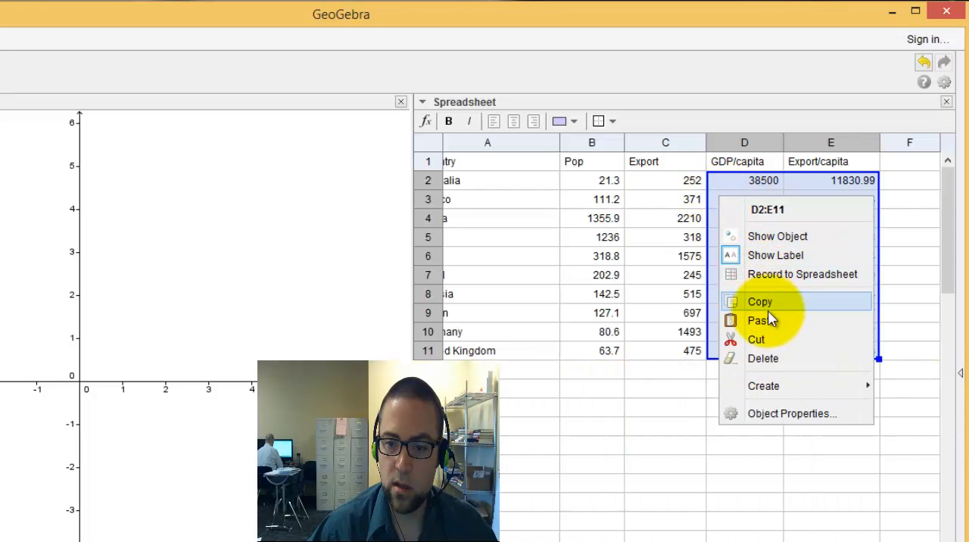
pyautogui.moveTo(765, 385)
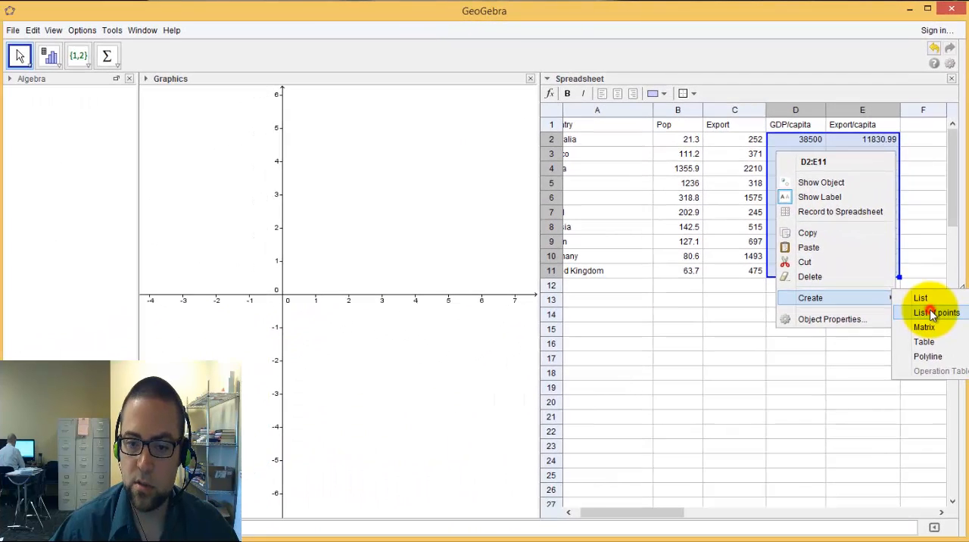
pyautogui.click(919, 404)
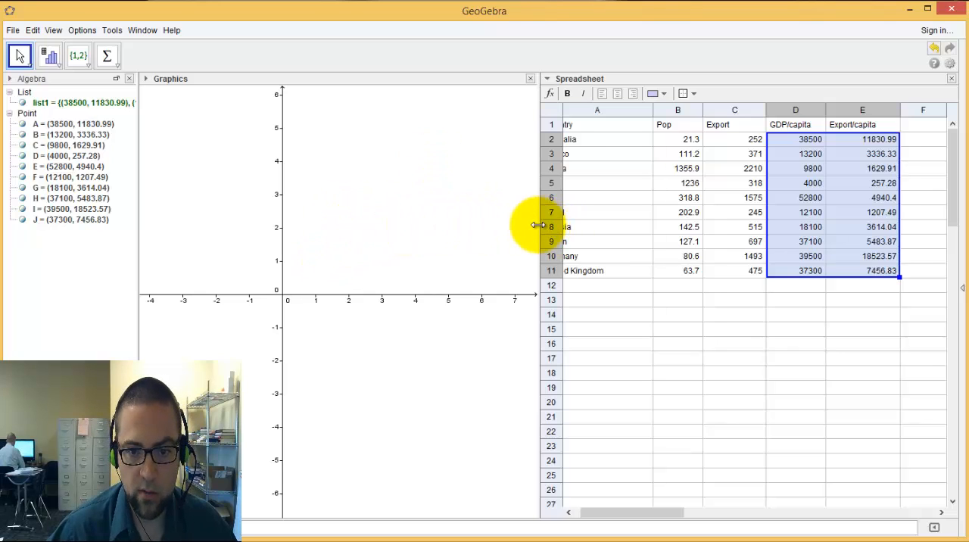
# Widen the Graphics view by narrowing the Spreadsheet view beside it
pyautogui.moveTo(539, 225); pyautogui.dragTo(685, 231)
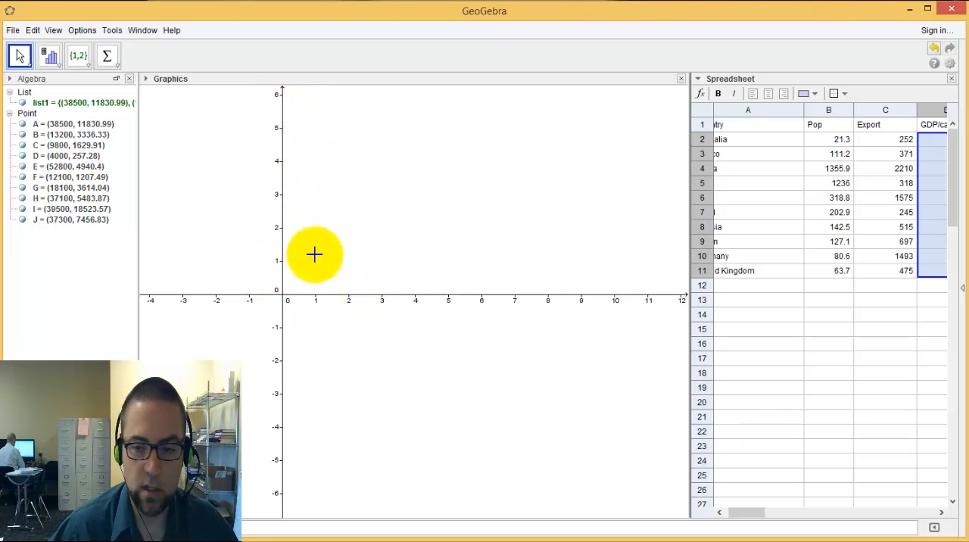
pyautogui.moveTo(689, 269); pyautogui.dragTo(568, 275)
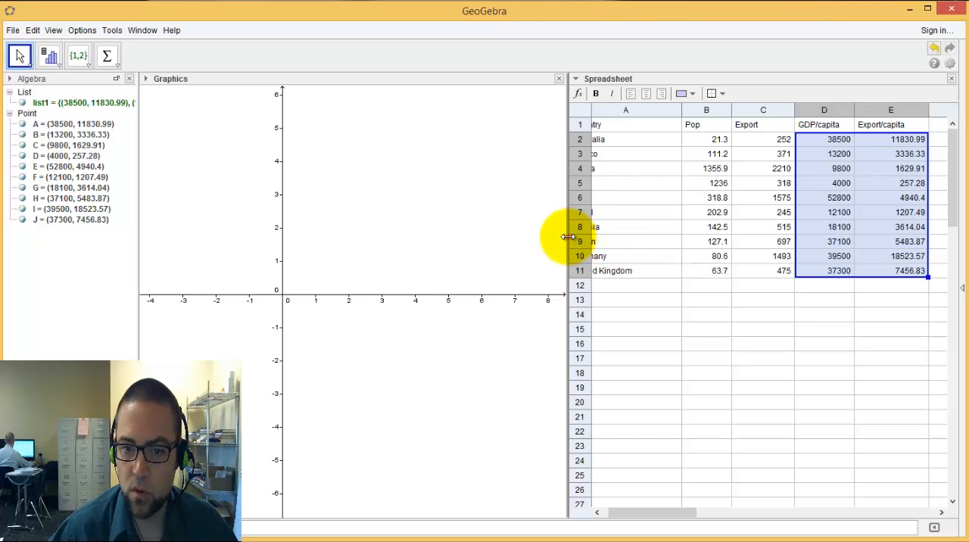
pyautogui.moveTo(567, 237); pyautogui.dragTo(696, 243)
pyautogui.click(380, 291)
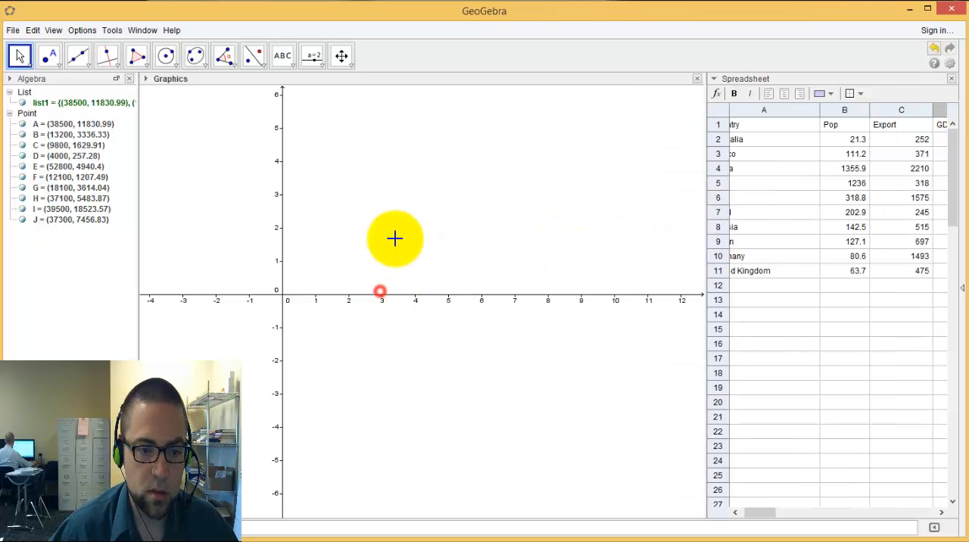
# Zoom out and pan the Graphics view until all ten plotted country points fit in the first quadrant
pyautogui.scroll(-5, 400, 231)
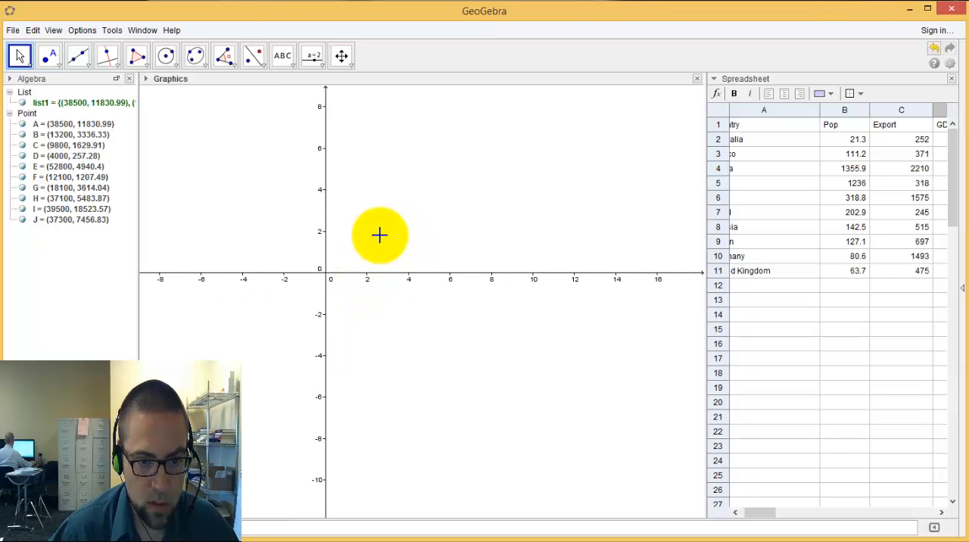
pyautogui.moveTo(409, 212); pyautogui.dragTo(270, 365)
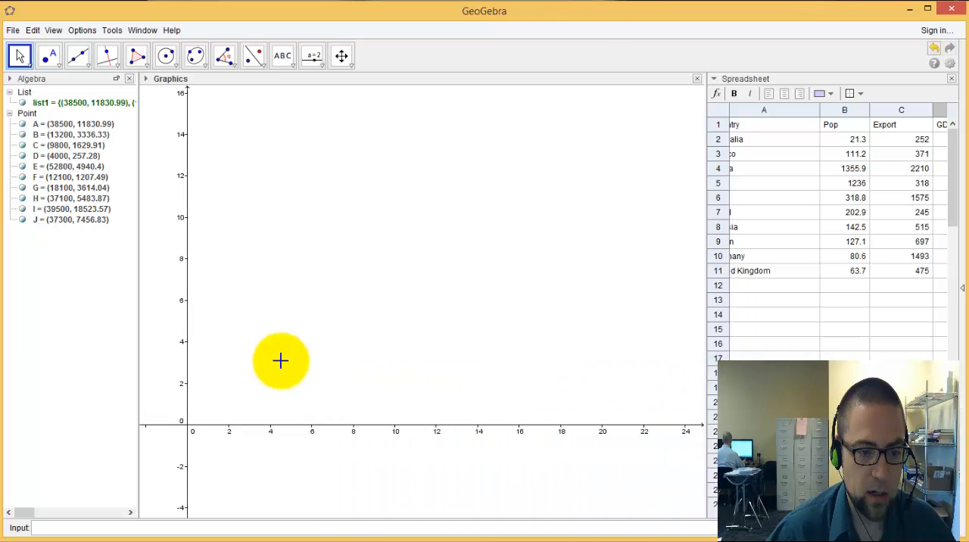
pyautogui.click(342, 59)
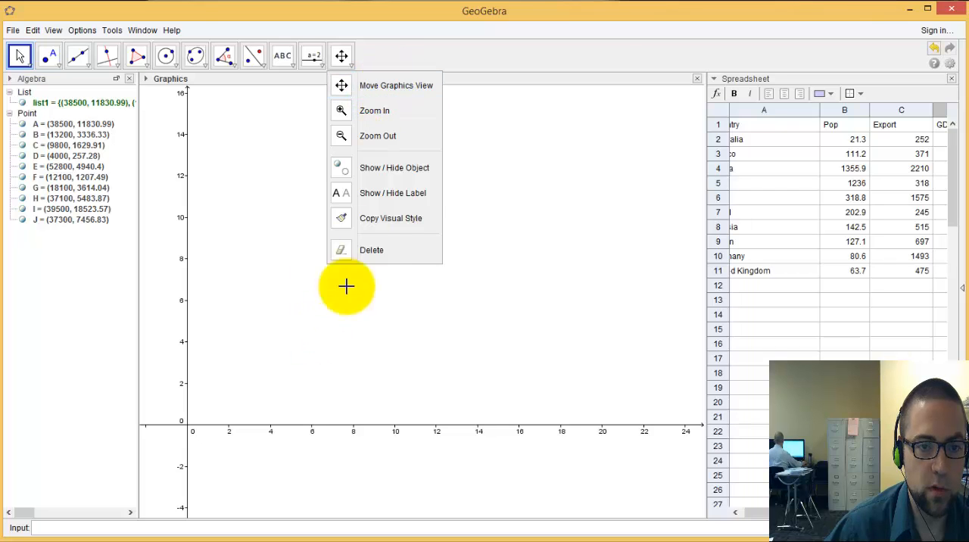
pyautogui.click(387, 135)
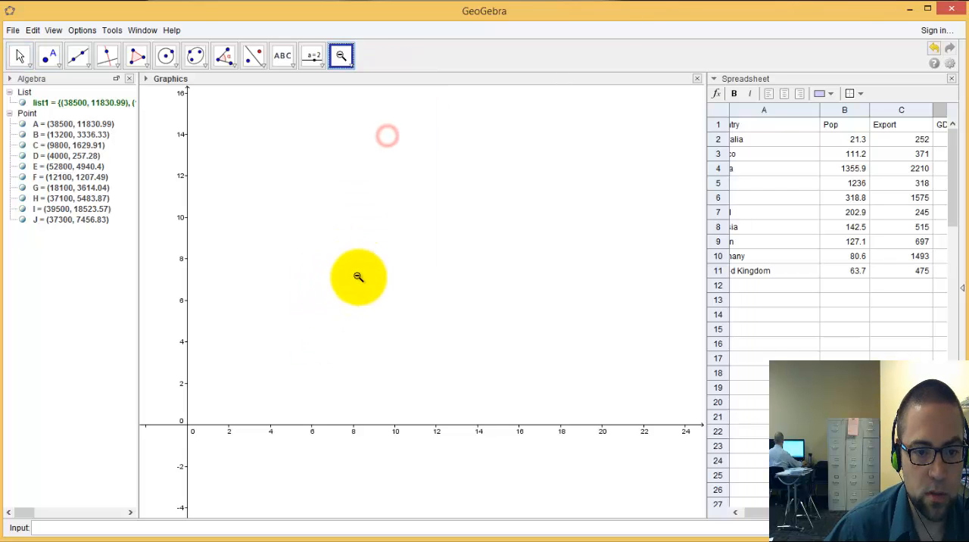
pyautogui.click(364, 275)
pyautogui.click(406, 275)
pyautogui.click(449, 246)
pyautogui.click(455, 236)
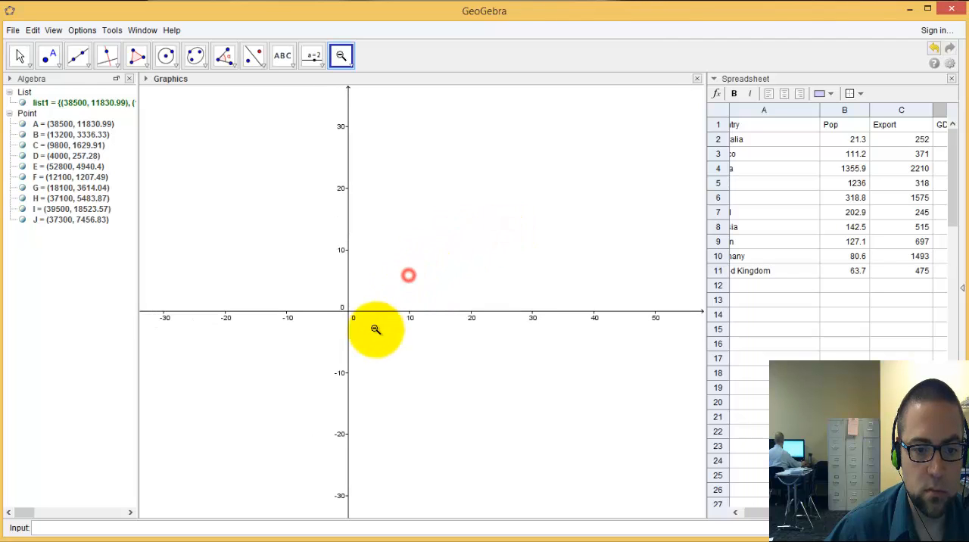
pyautogui.moveTo(480, 186); pyautogui.dragTo(314, 348)
pyautogui.click(397, 294)
pyautogui.click(454, 269)
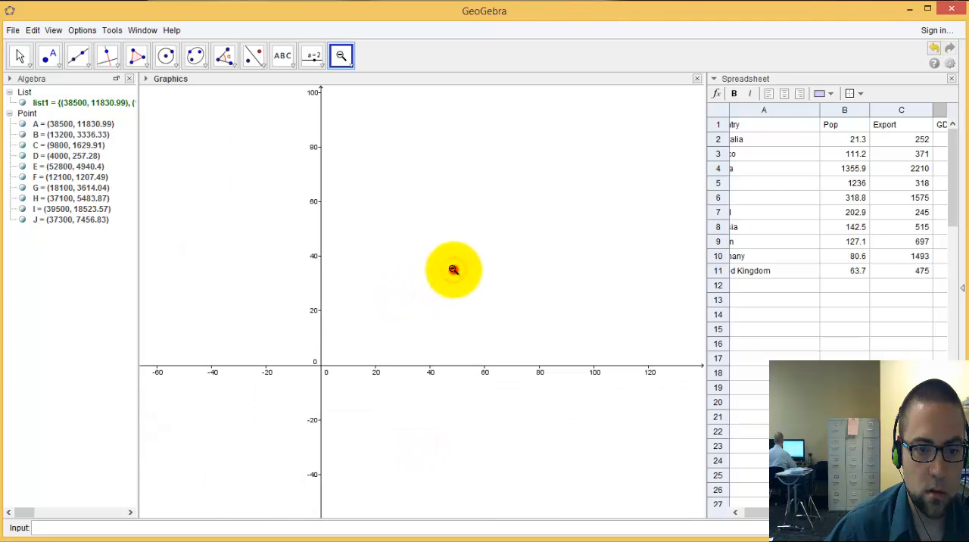
pyautogui.click(454, 270)
pyautogui.moveTo(459, 258); pyautogui.dragTo(308, 396)
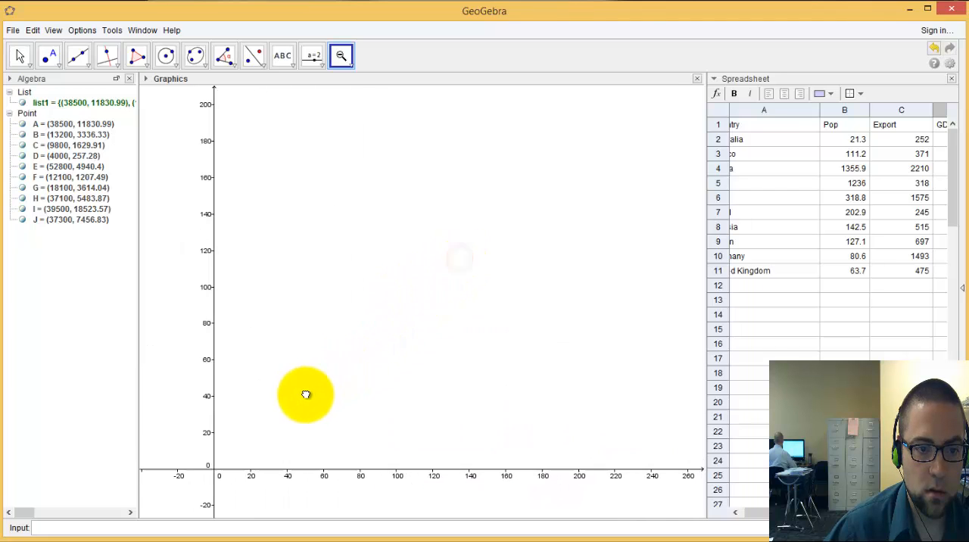
pyautogui.click(477, 282)
pyautogui.click(477, 281)
pyautogui.click(477, 280)
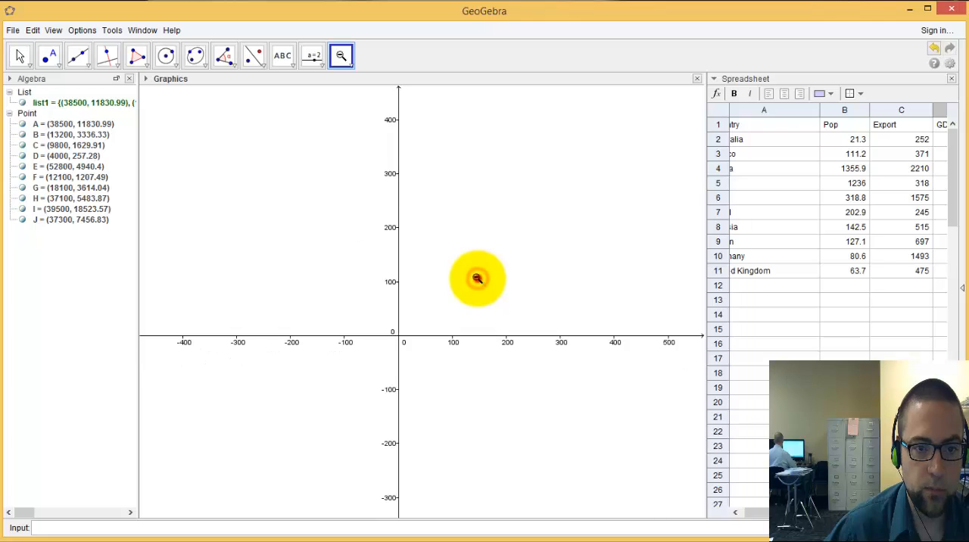
pyautogui.click(477, 279)
pyautogui.click(477, 278)
pyautogui.moveTo(565, 219); pyautogui.dragTo(359, 403)
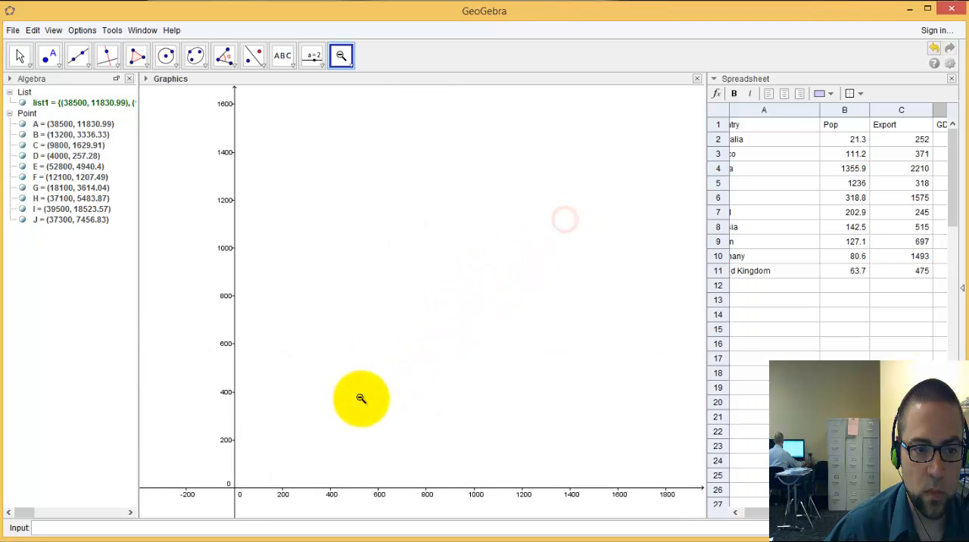
pyautogui.click(386, 353)
pyautogui.click(407, 340)
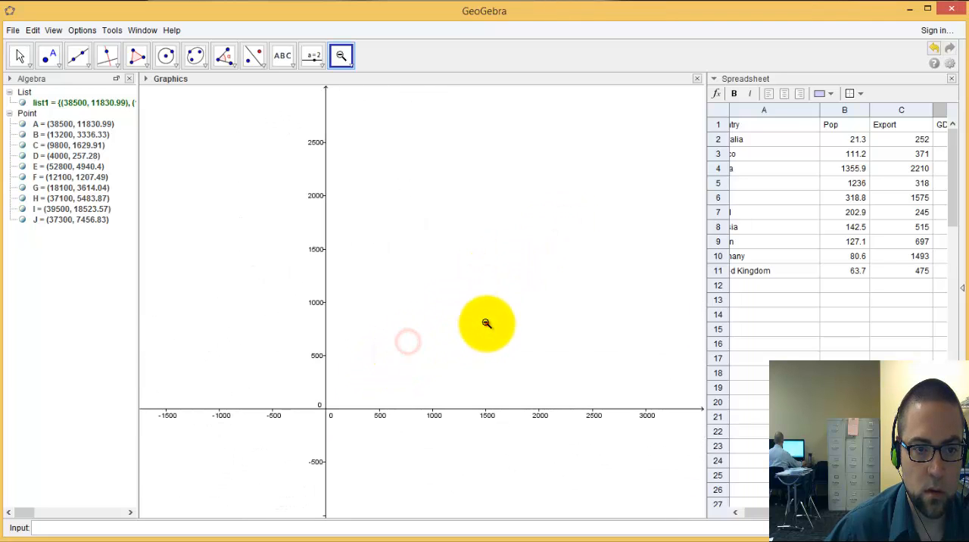
pyautogui.click(487, 324)
pyautogui.moveTo(571, 255); pyautogui.dragTo(384, 339)
pyautogui.click(431, 316)
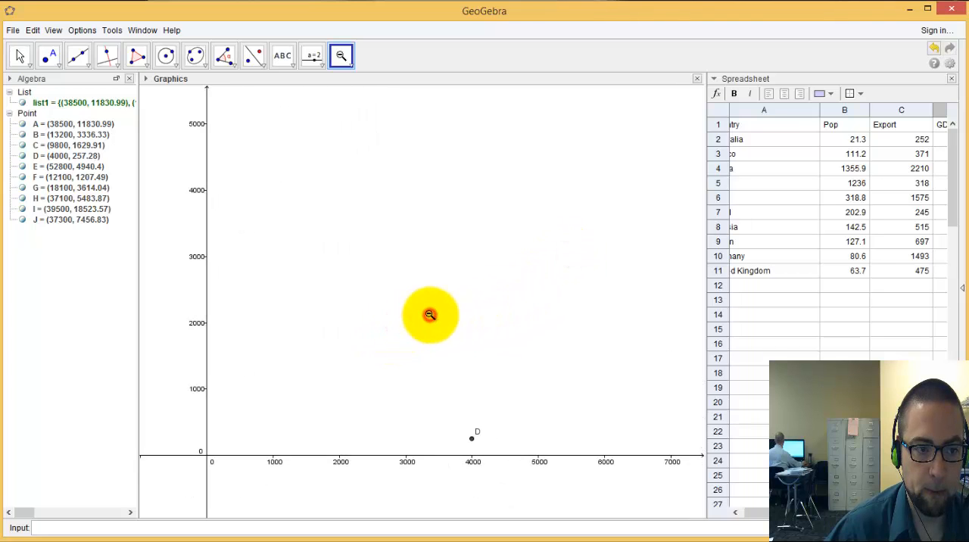
pyautogui.click(432, 314)
pyautogui.moveTo(508, 276); pyautogui.dragTo(389, 351)
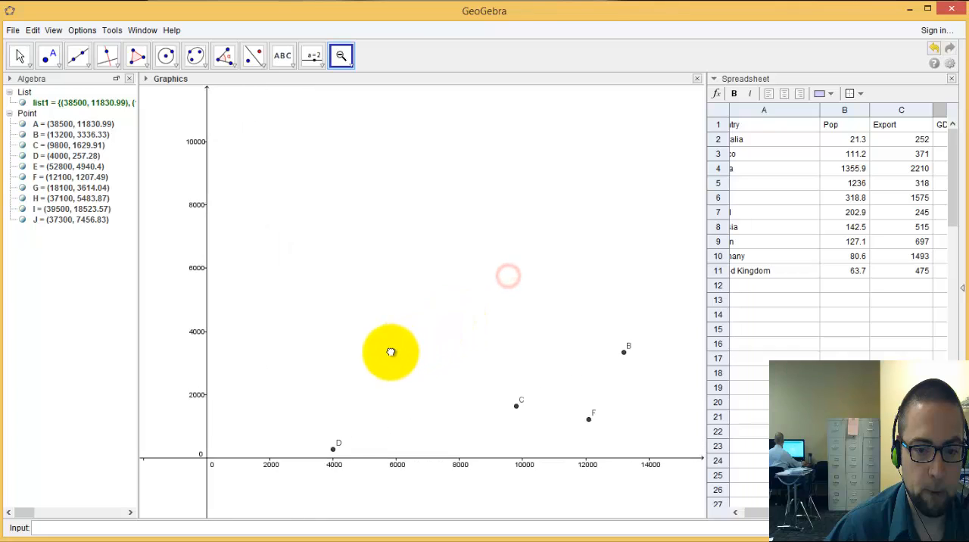
pyautogui.click(440, 300)
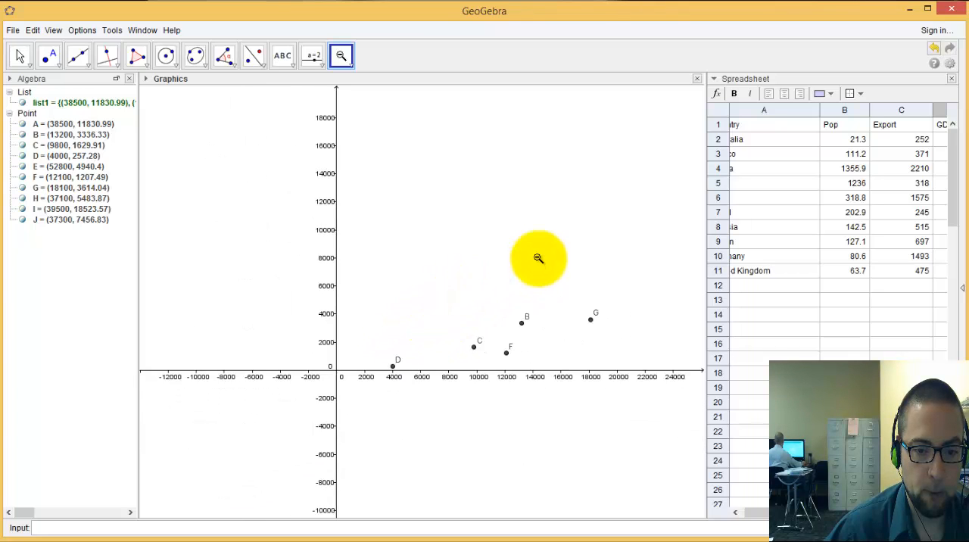
pyautogui.moveTo(545, 257); pyautogui.dragTo(441, 308)
pyautogui.click(442, 307)
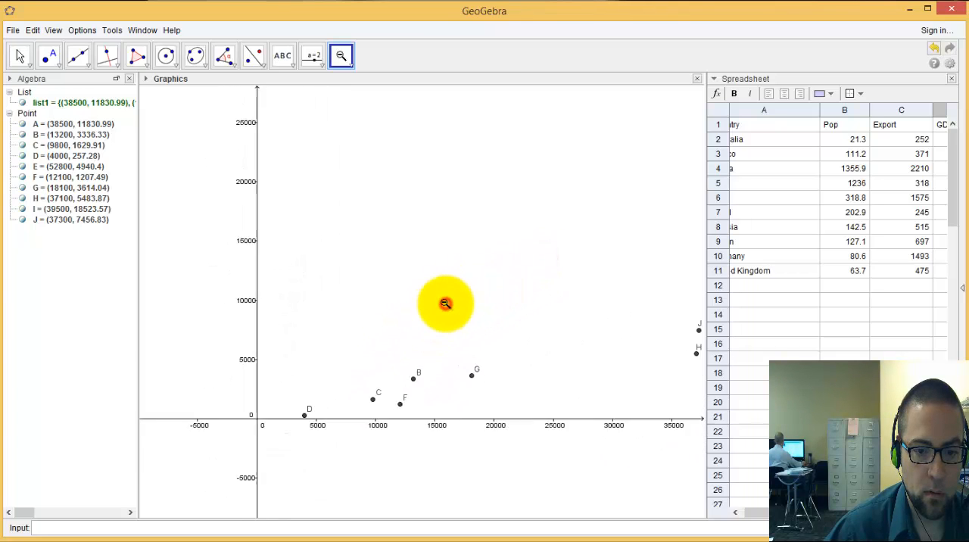
pyautogui.click(461, 286)
pyautogui.moveTo(523, 238); pyautogui.dragTo(343, 337)
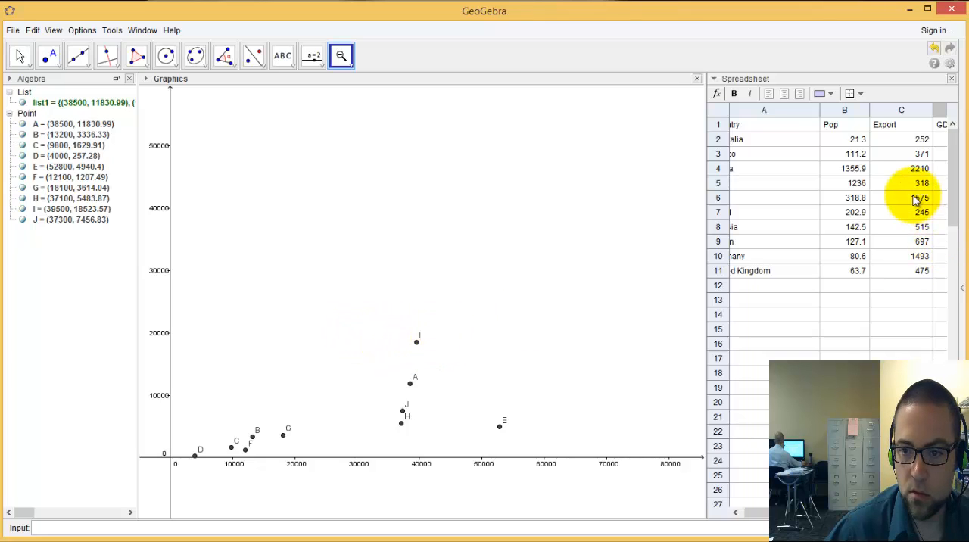
pyautogui.moveTo(763, 521); pyautogui.dragTo(778, 520)
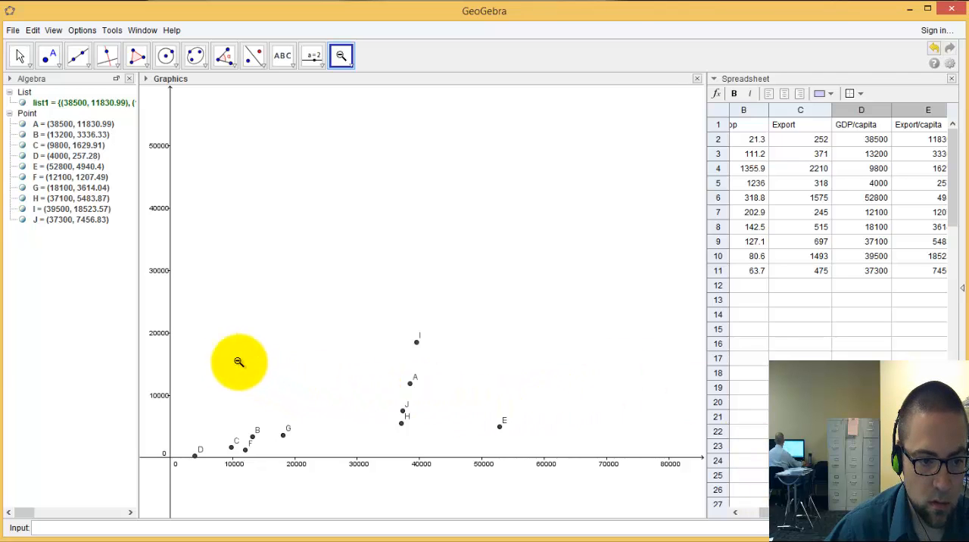
pyautogui.click(492, 345)
pyautogui.click(546, 328)
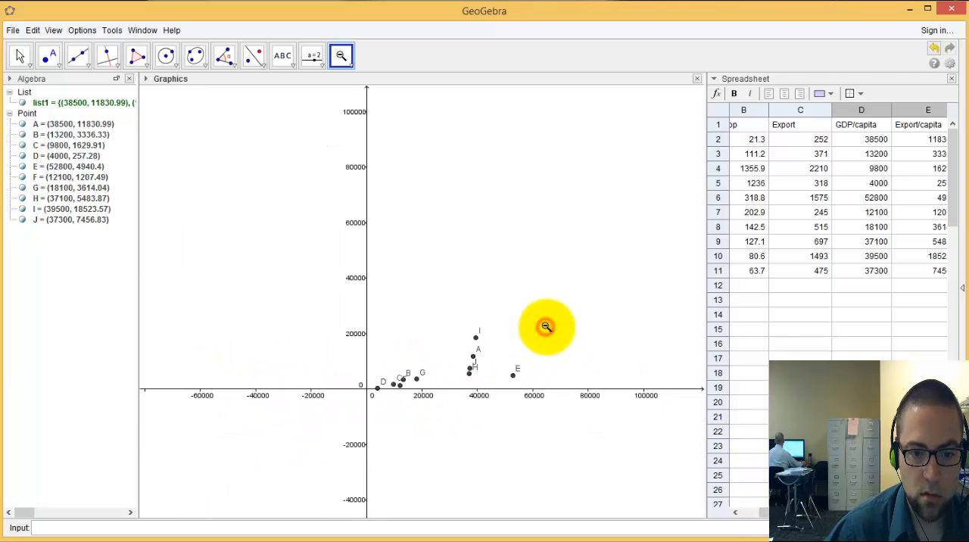
pyautogui.click(590, 317)
pyautogui.moveTo(548, 290); pyautogui.dragTo(302, 413)
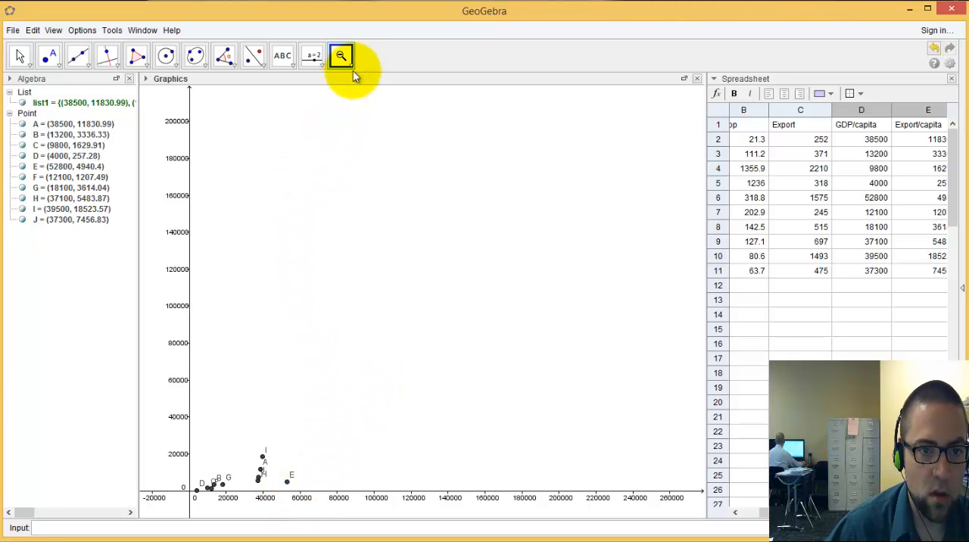
# Zoom in on the plotted points and pan so all ten are spread across the Graphics view
pyautogui.scroll(-4, 294, 410)
pyautogui.scroll(3, 278, 443)
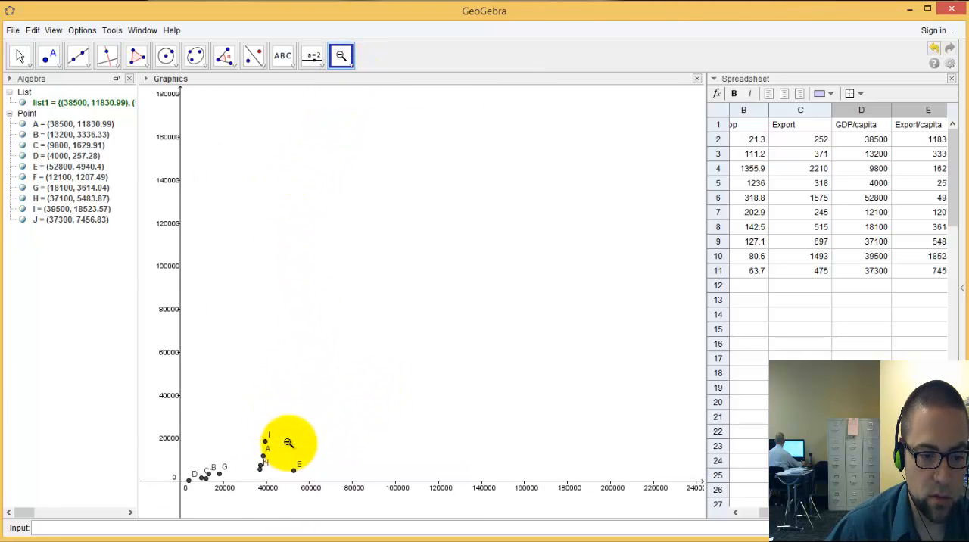
pyautogui.scroll(5, 291, 443)
pyautogui.moveTo(299, 433); pyautogui.dragTo(428, 313)
pyautogui.scroll(5, 427, 320)
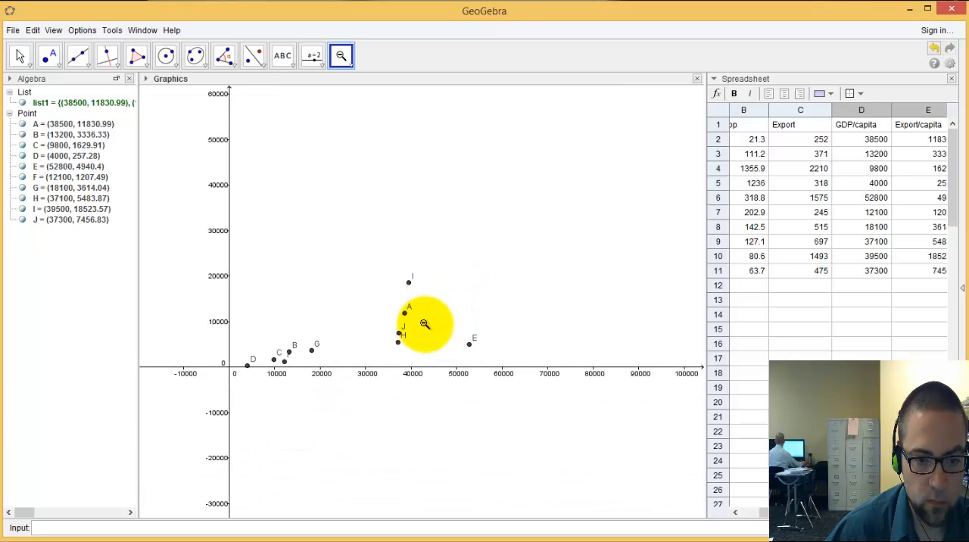
pyautogui.moveTo(444, 246); pyautogui.dragTo(512, 255)
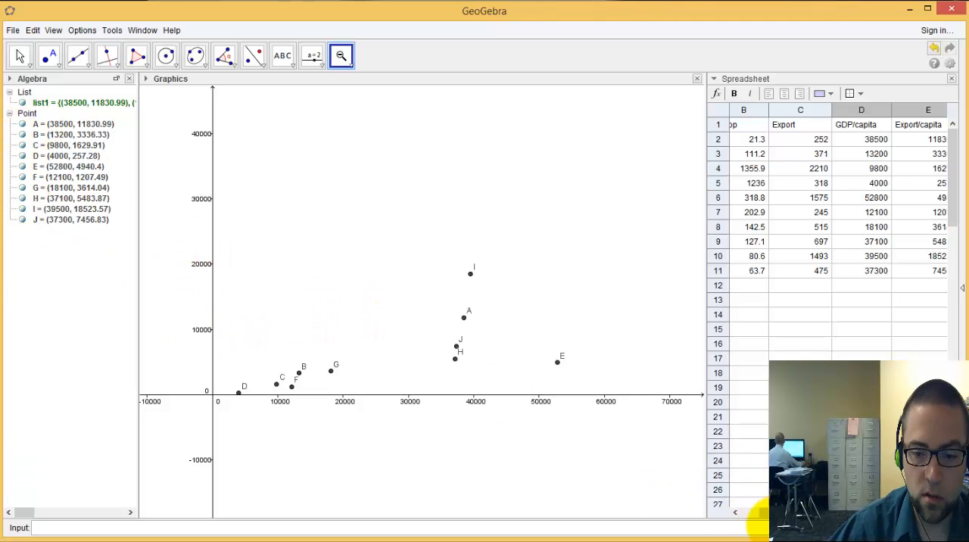
# Rename point A as Australia to match the country in row 2
pyautogui.moveTo(761, 514); pyautogui.dragTo(747, 512)
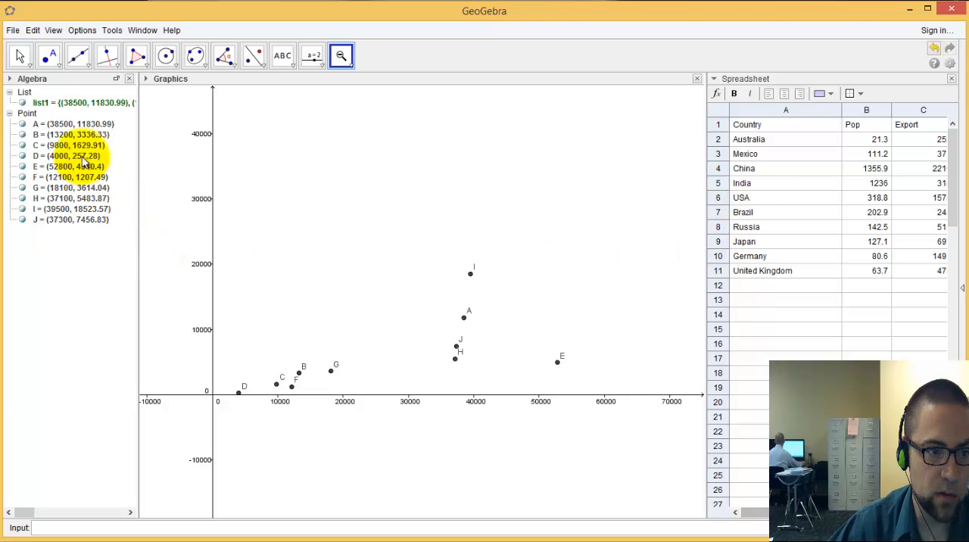
pyautogui.doubleClick(64, 125)
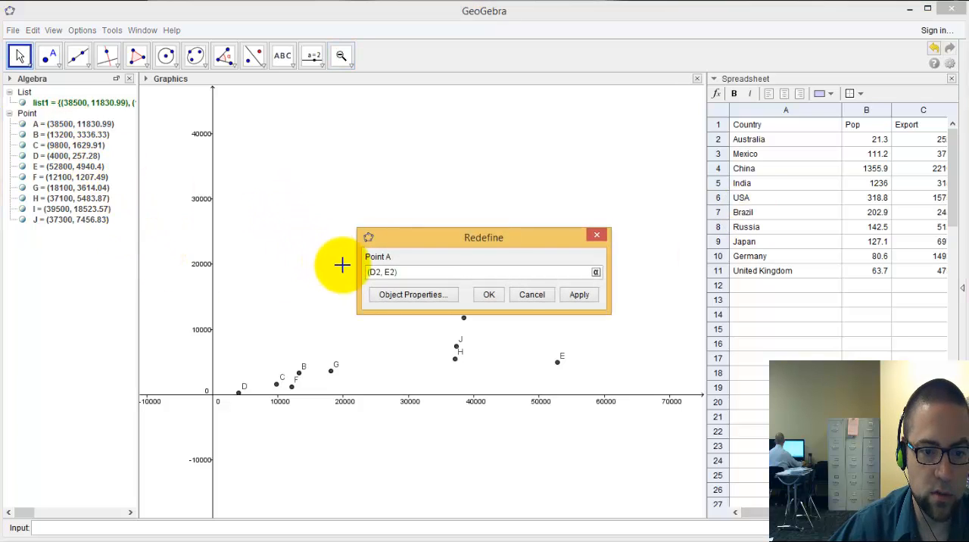
pyautogui.click(532, 296)
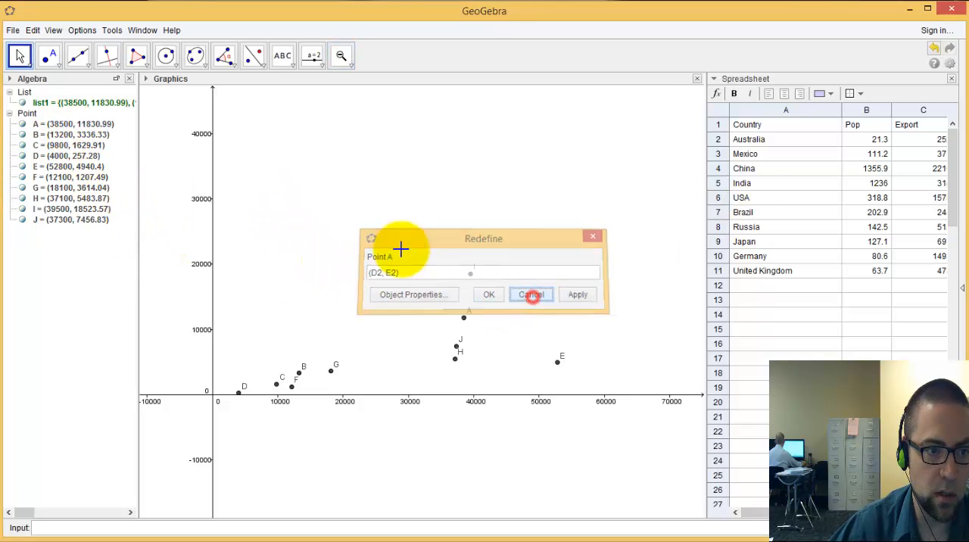
pyautogui.rightClick(87, 127)
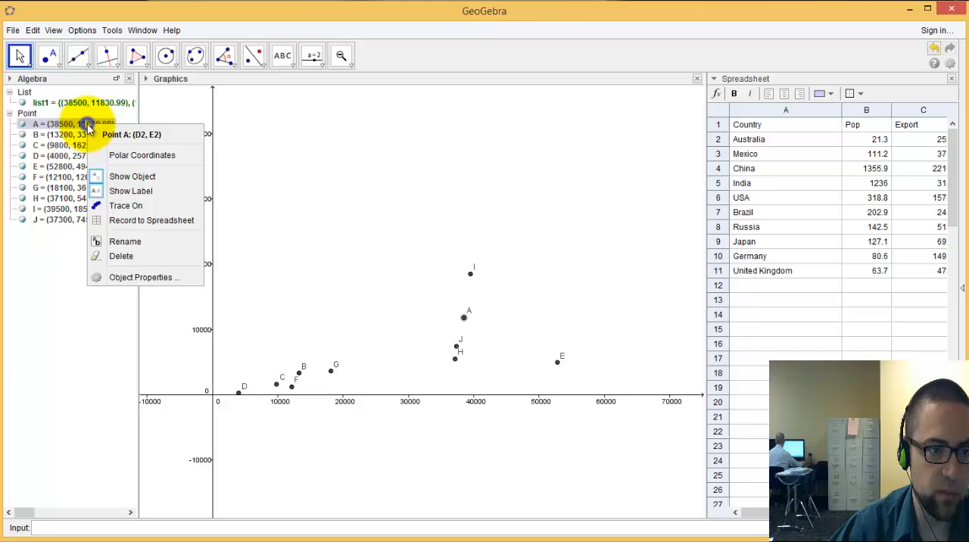
pyautogui.click(165, 277)
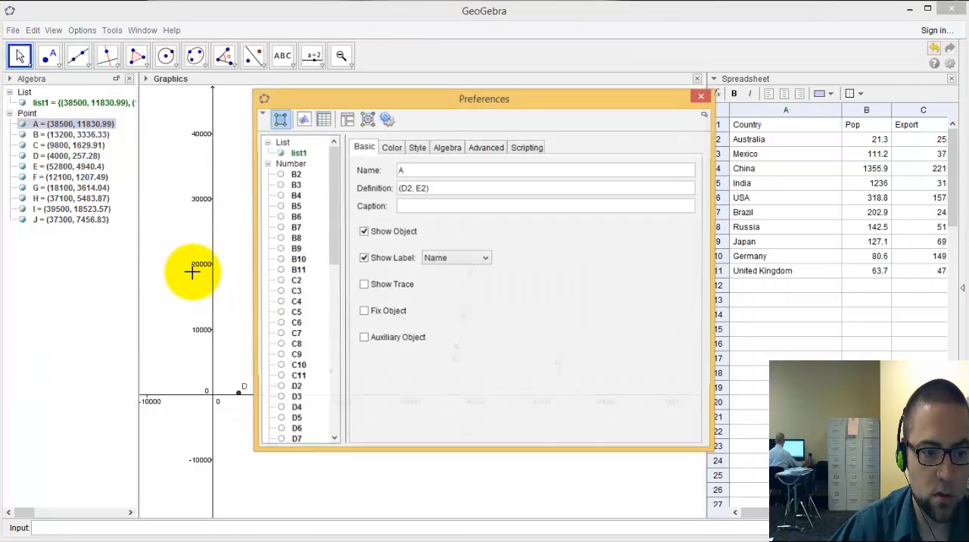
pyautogui.click(410, 170)
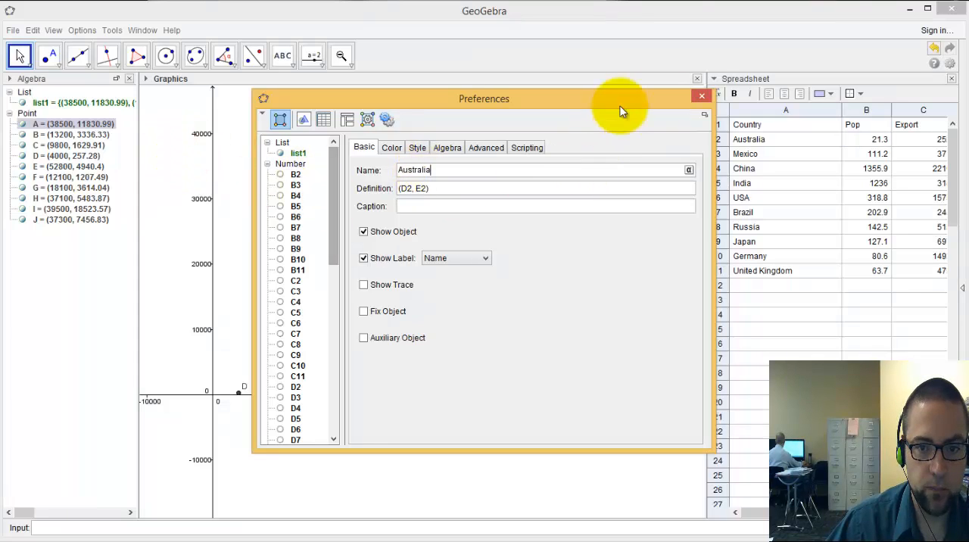
pyautogui.click(703, 96)
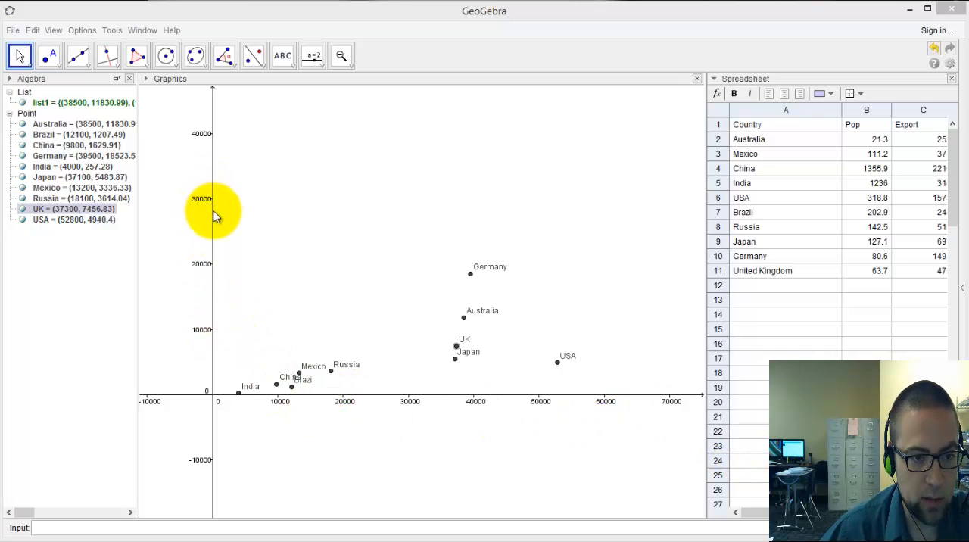
# Stretch the Graphics view's vertical axis to spread the country points apart in height, and activate the Line tool
pyautogui.moveTo(213, 212); pyautogui.dragTo(219, 144)
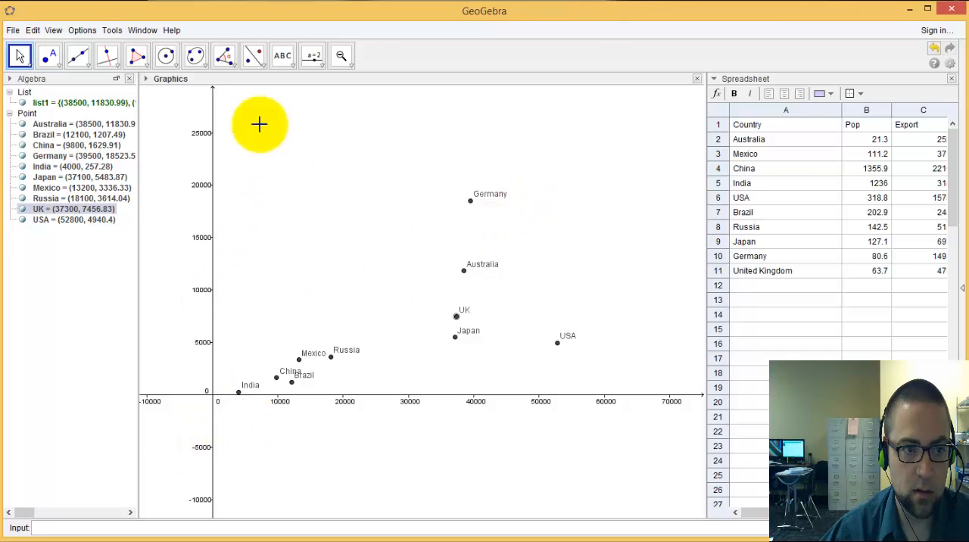
pyautogui.click(80, 58)
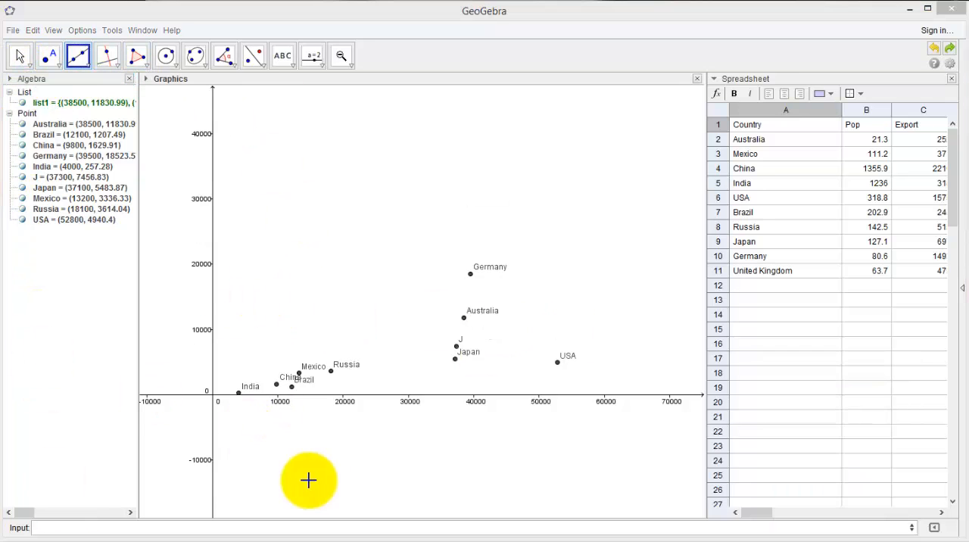
# Add a best-fit line through all ten country points by entering the command FitLine[list1]
pyautogui.click(134, 527)
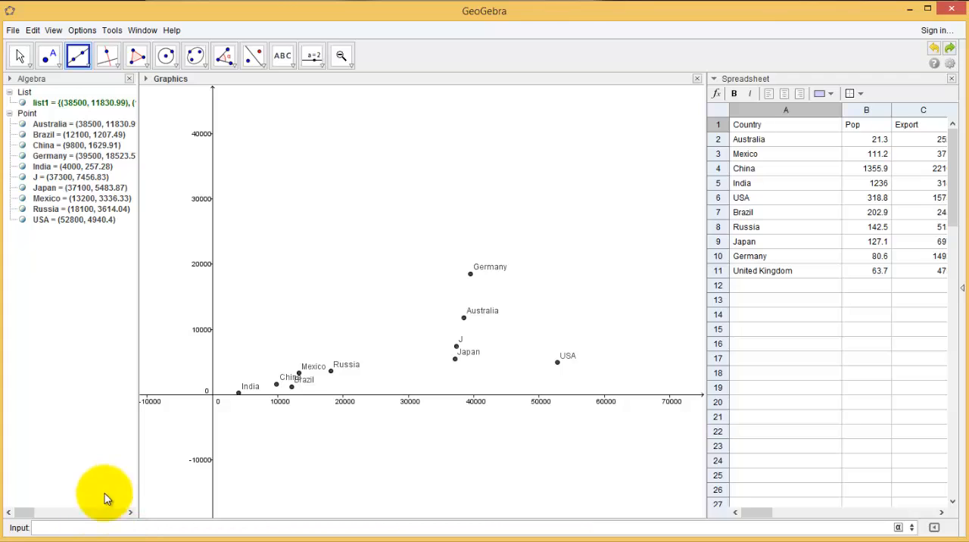
pyautogui.write('Fit')
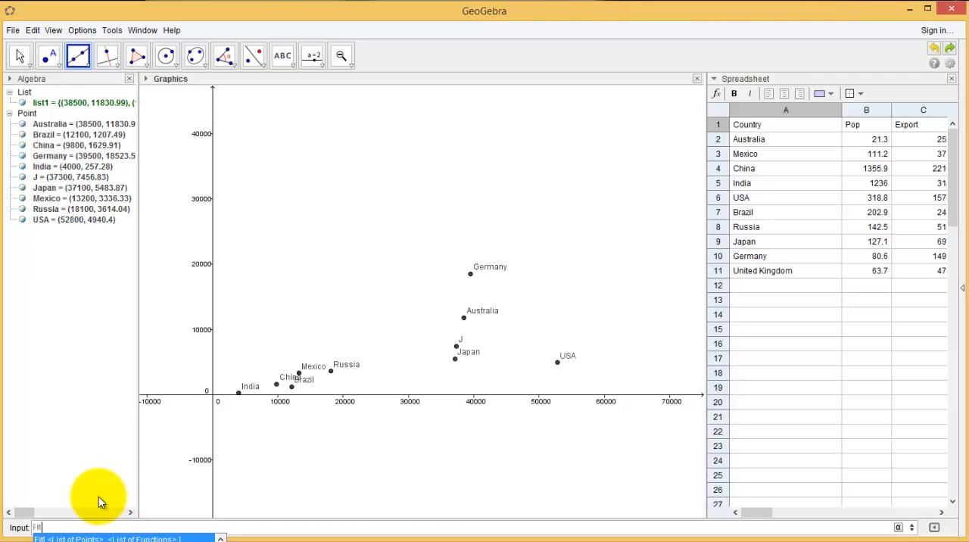
pyautogui.write('Line')
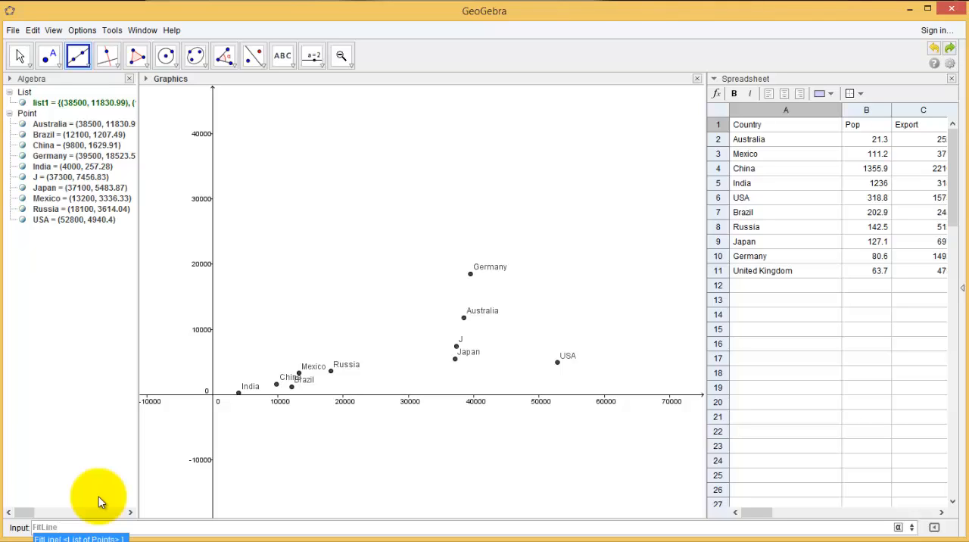
pyautogui.write('[list1')
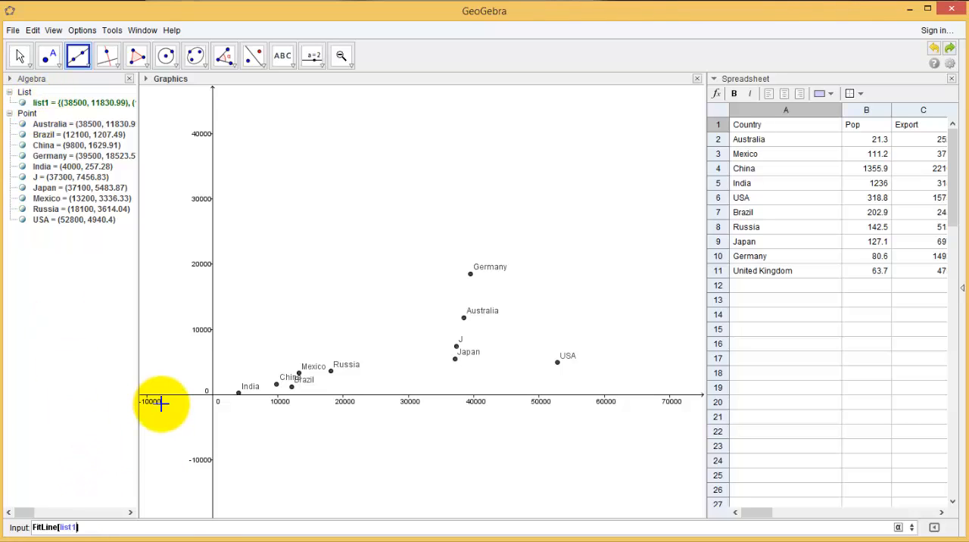
pyautogui.press('Return')
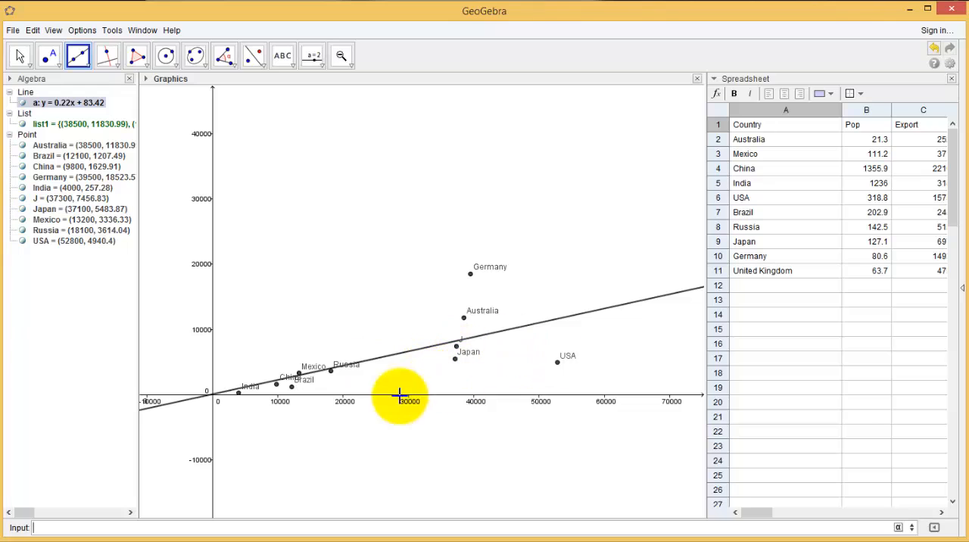
# Examine the population, export, GDP per capita and export per capita columns for each country against the fitted line
pyautogui.click(454, 360)
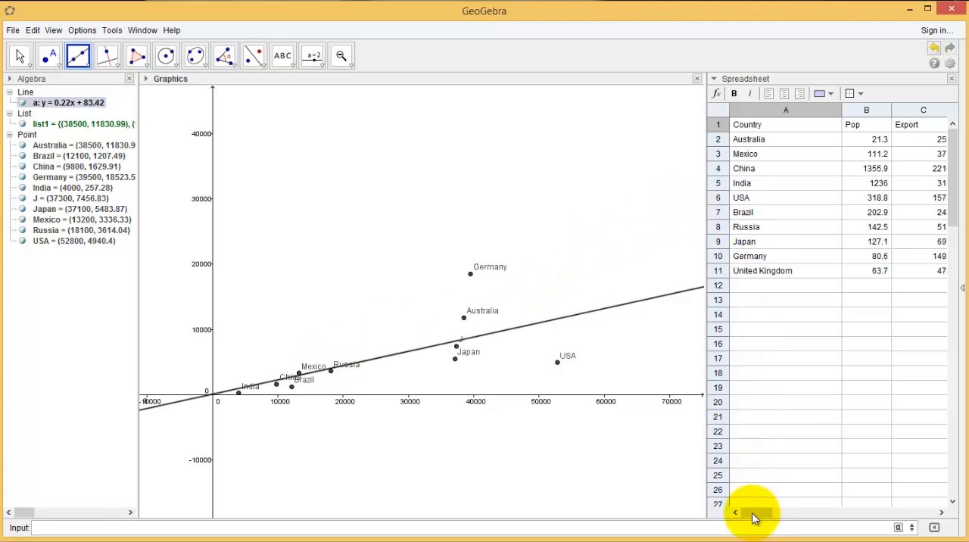
pyautogui.moveTo(761, 517)
pyautogui.mouseDown()
pyautogui.moveTo(783, 515)
pyautogui.moveTo(772, 520)
pyautogui.mouseUp()
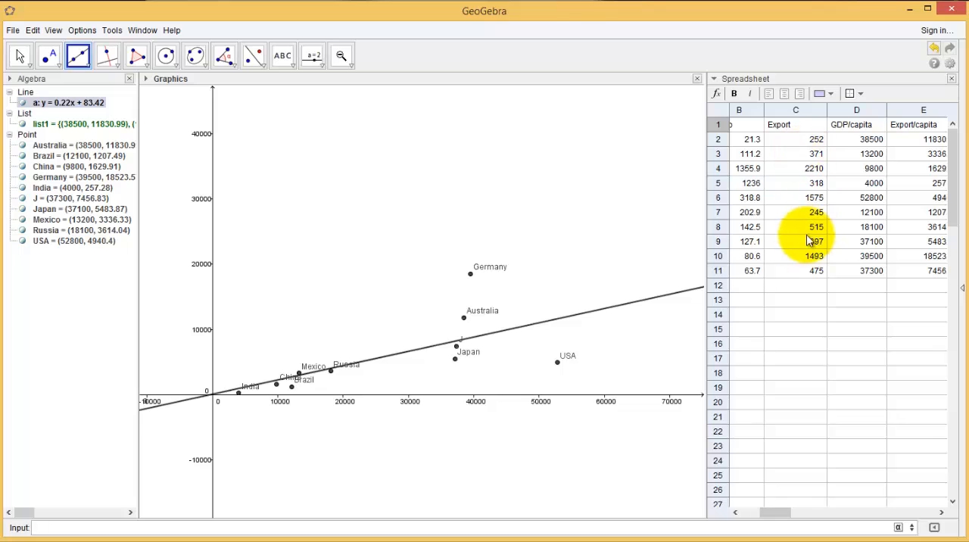
pyautogui.click(779, 518)
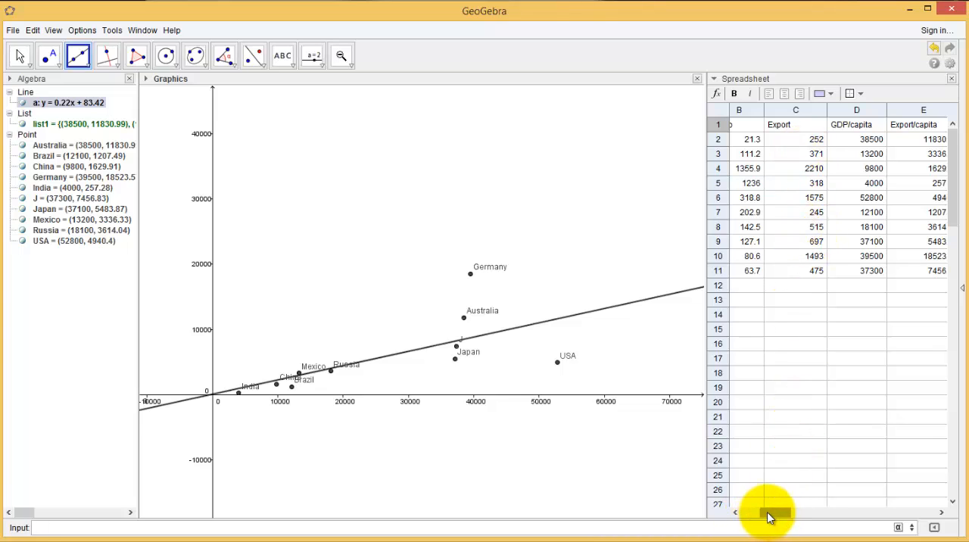
pyautogui.moveTo(768, 517); pyautogui.dragTo(735, 516)
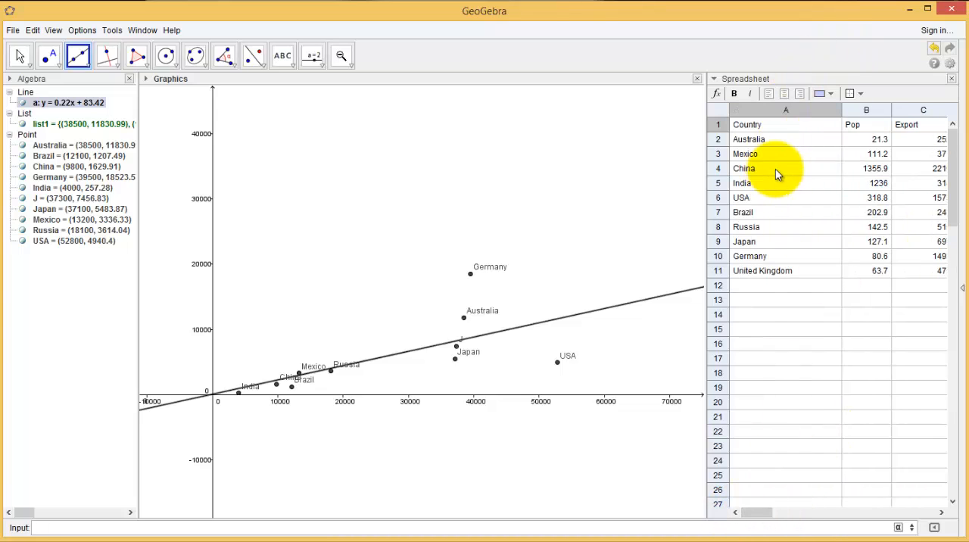
pyautogui.click(759, 515)
pyautogui.moveTo(761, 520)
pyautogui.mouseDown()
pyautogui.moveTo(791, 520)
pyautogui.moveTo(775, 521)
pyautogui.mouseUp()
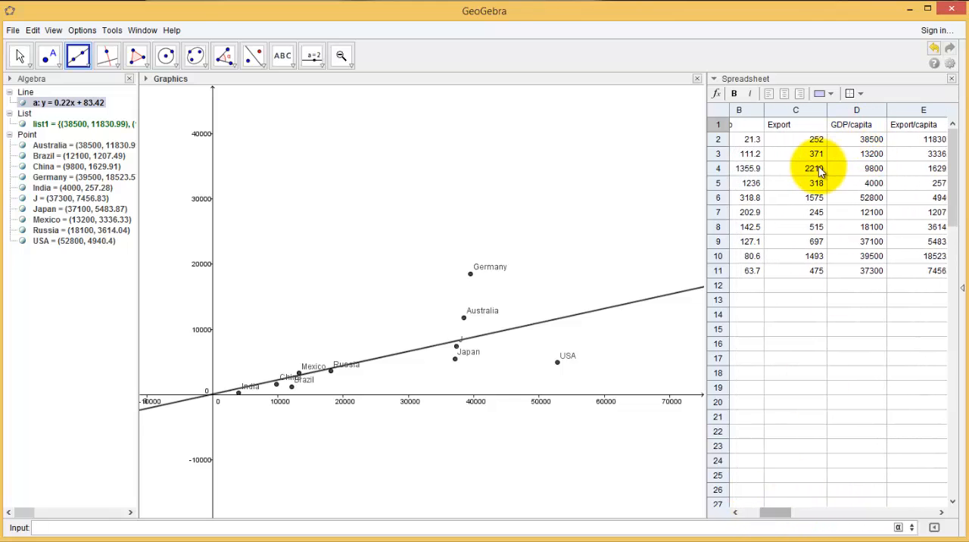